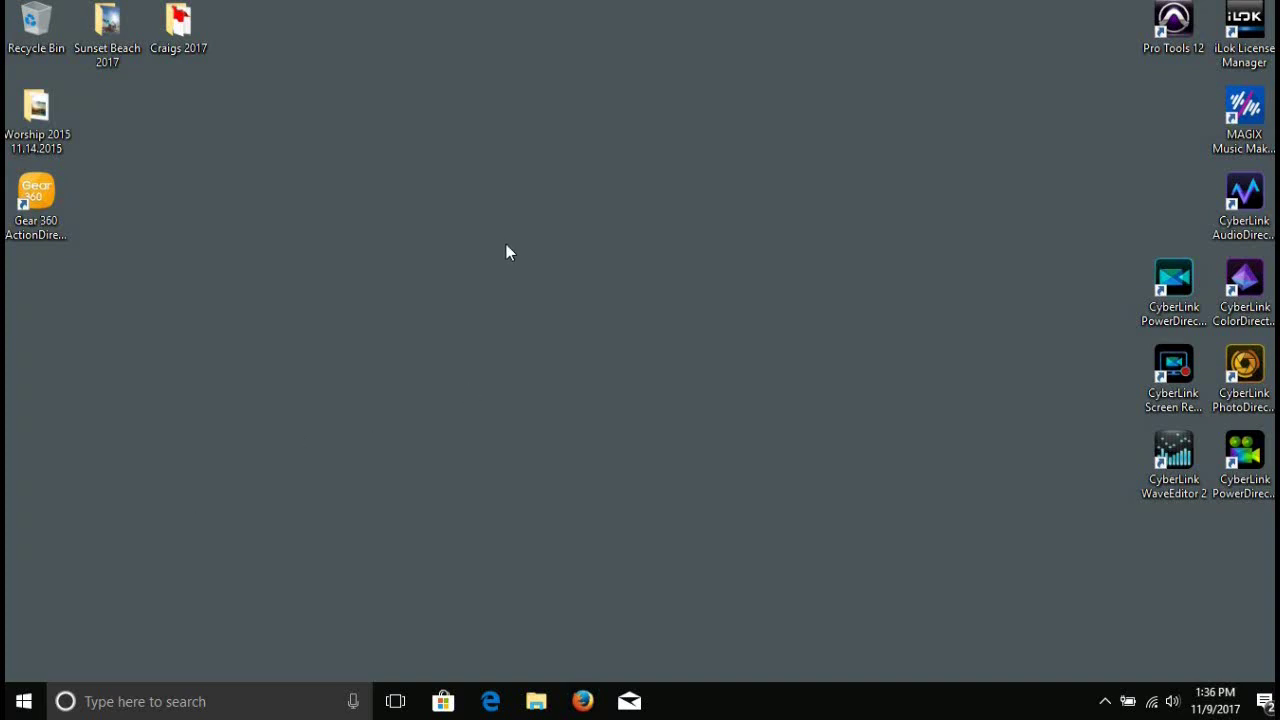
# Launch ActionDirector, choose 360 VR Video, and try product key 'SERIALNUMBER NOT WORKING', which is rejected.
pyautogui.doubleClick(37, 200)
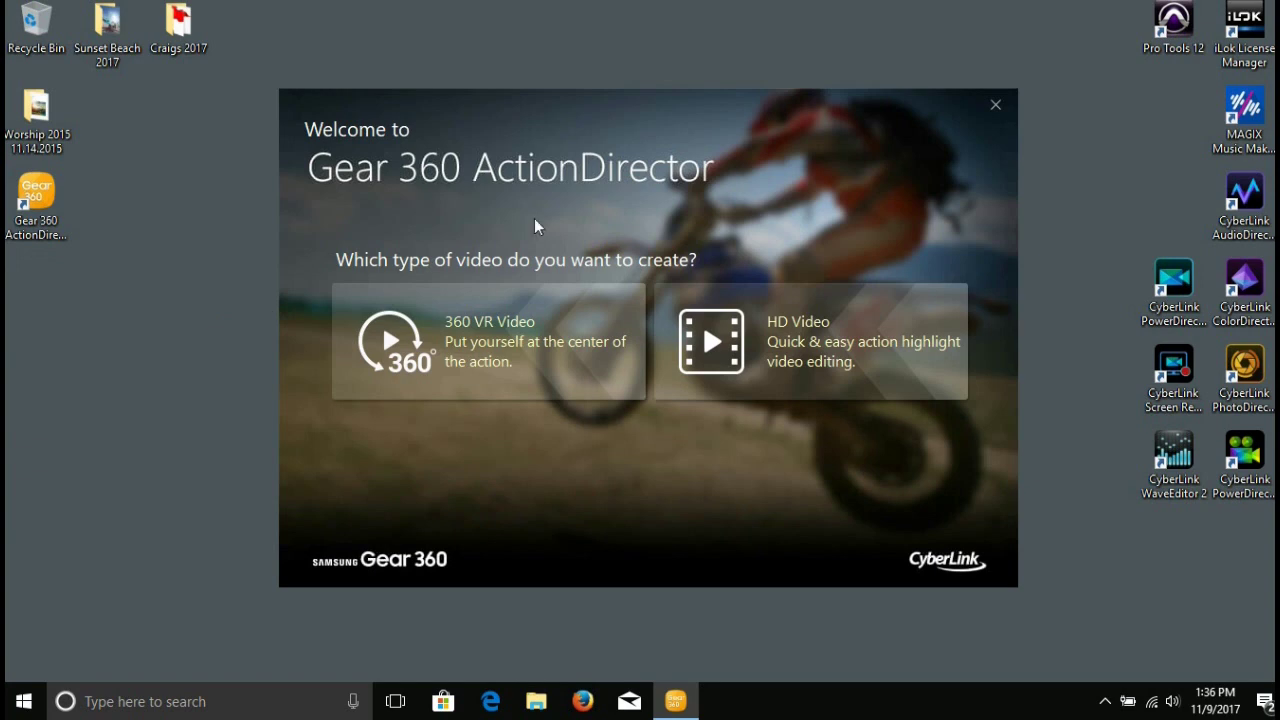
pyautogui.click(512, 322)
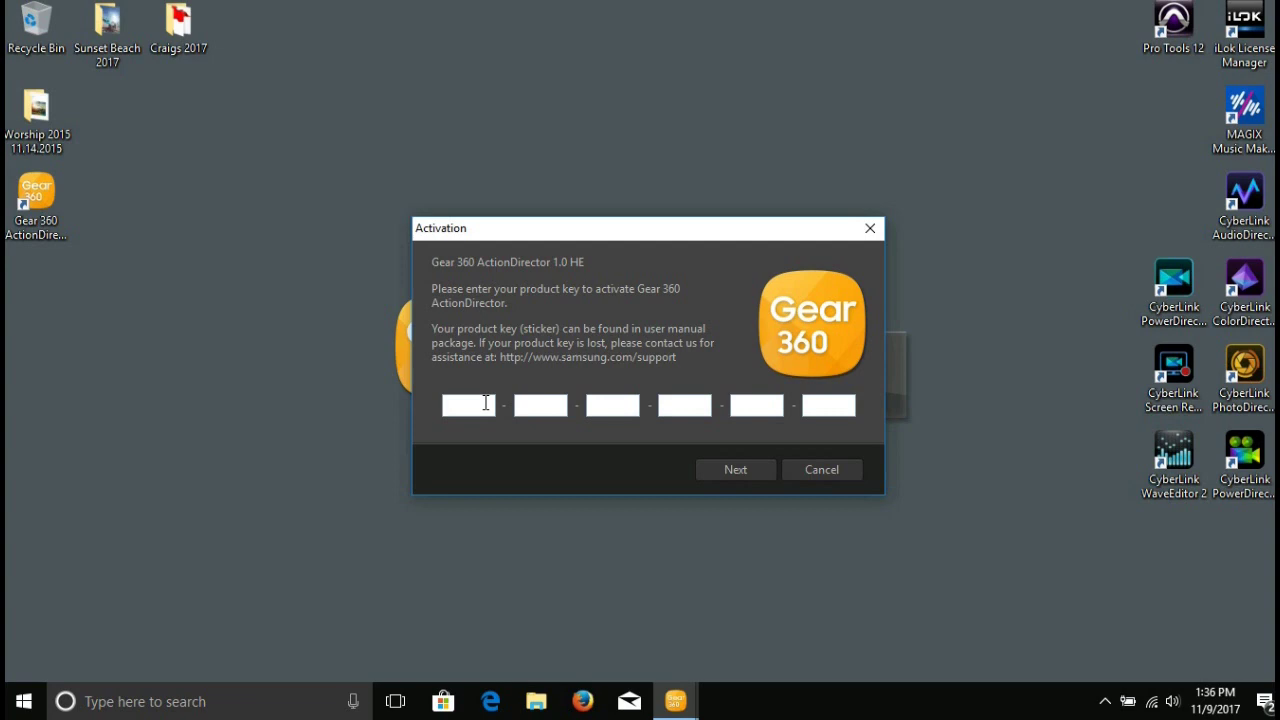
pyautogui.write('SERIALNUMBER NOT ')
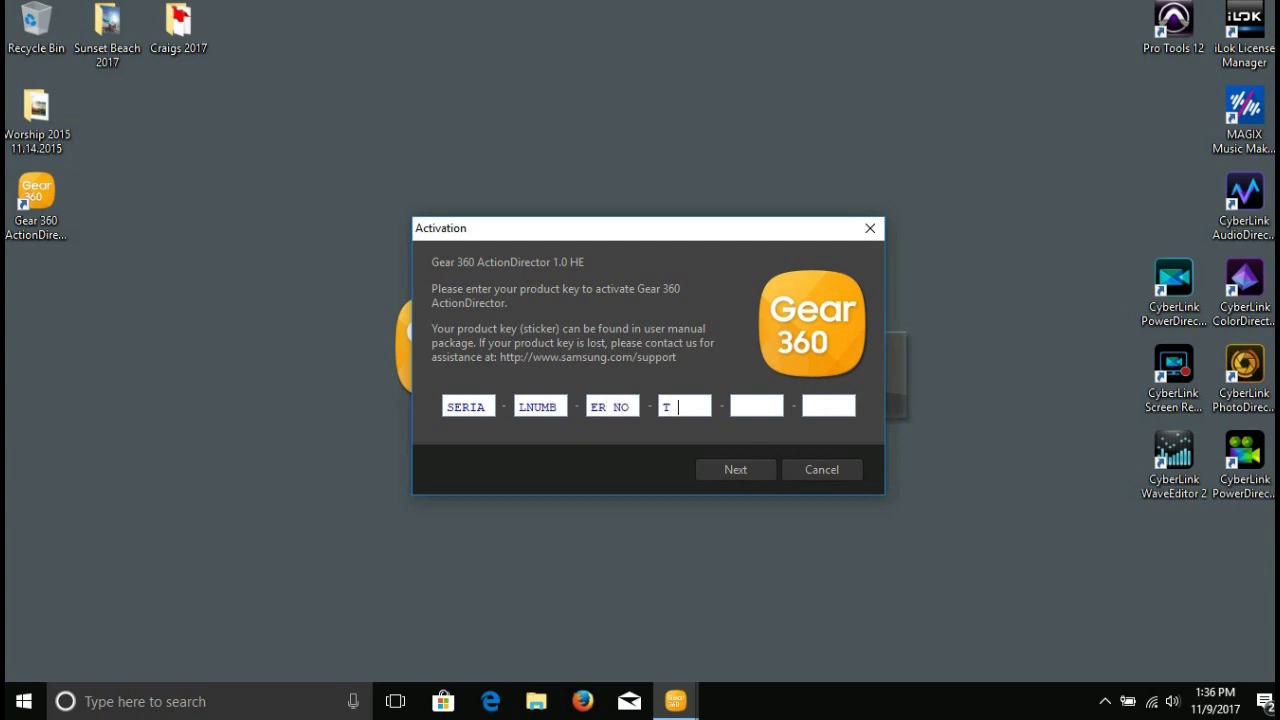
pyautogui.write('WORKING')
pyautogui.click(754, 471)
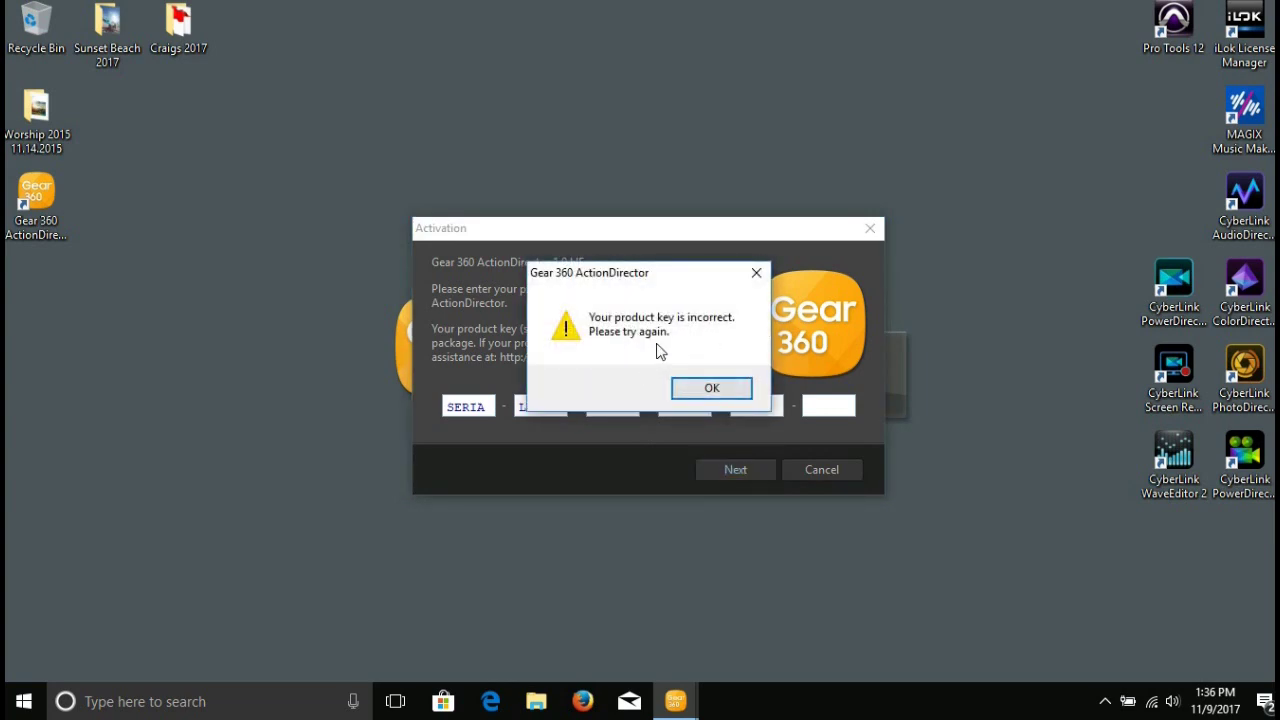
pyautogui.click(724, 394)
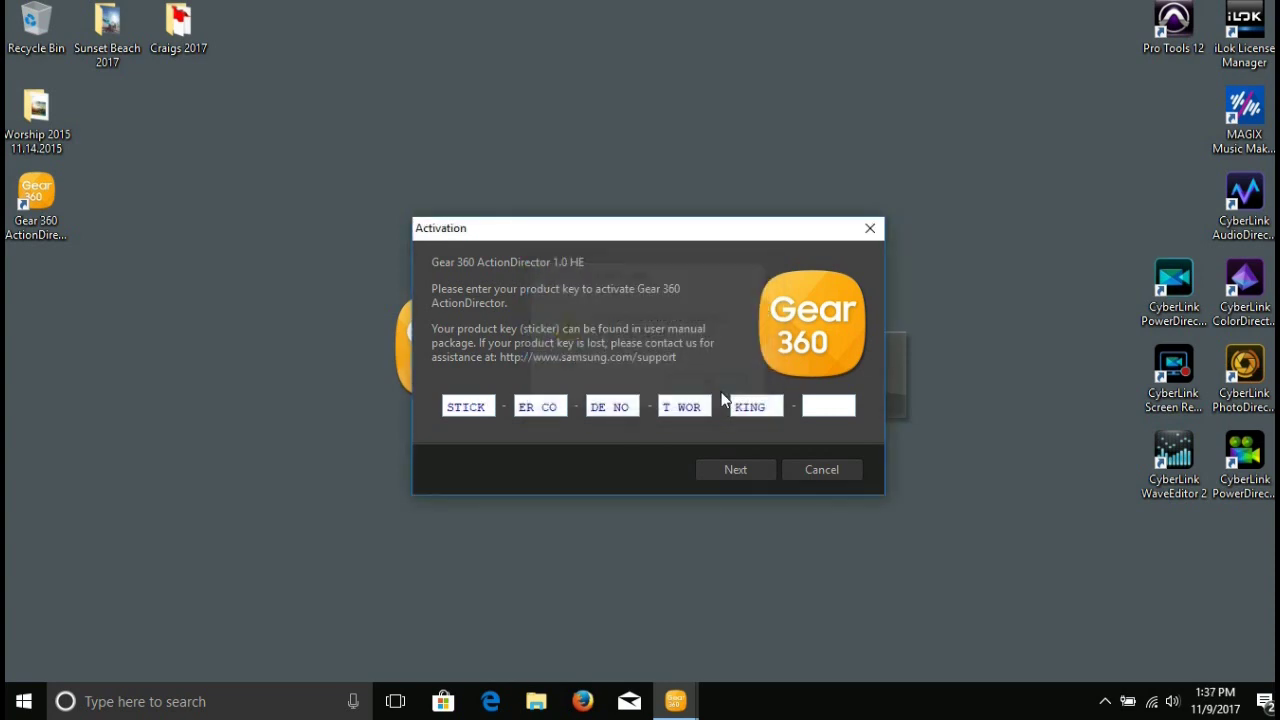
# Abandon activation and select CyberLink Gear 360 ActionDirector in Programs and Features.
pyautogui.click(821, 470)
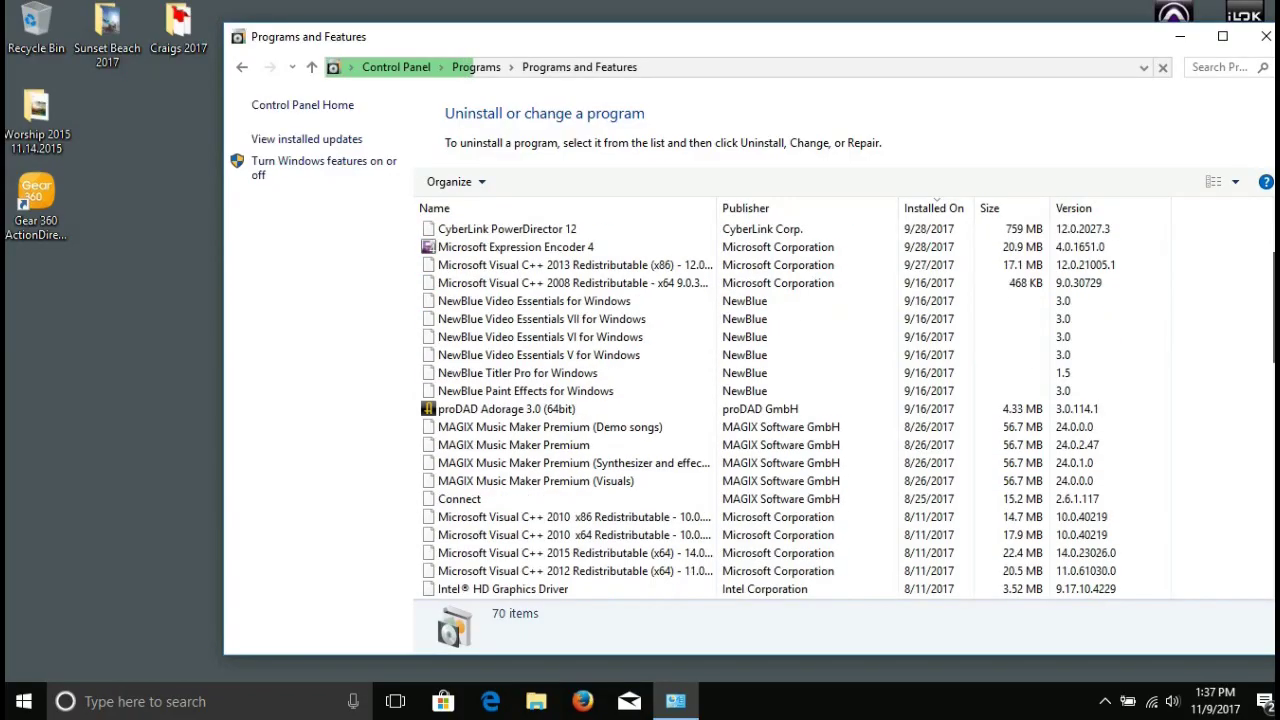
pyautogui.moveTo(1270, 330); pyautogui.dragTo(1258, 218)
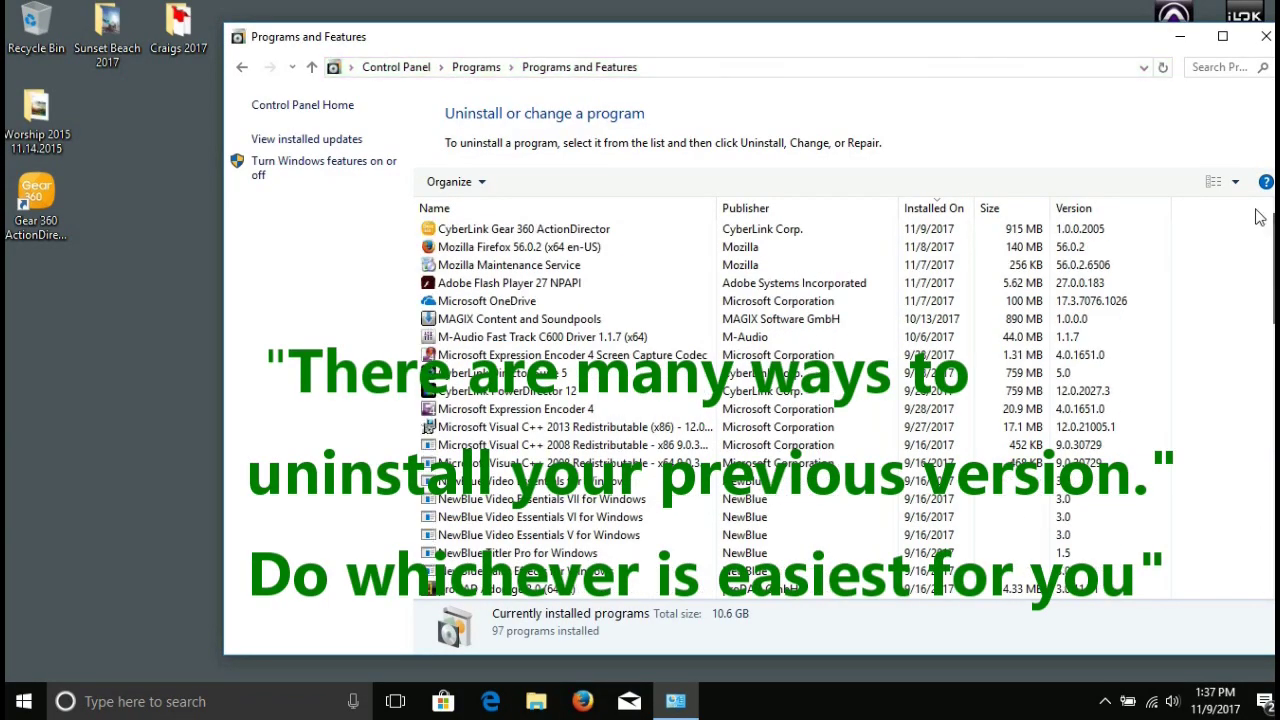
pyautogui.click(540, 232)
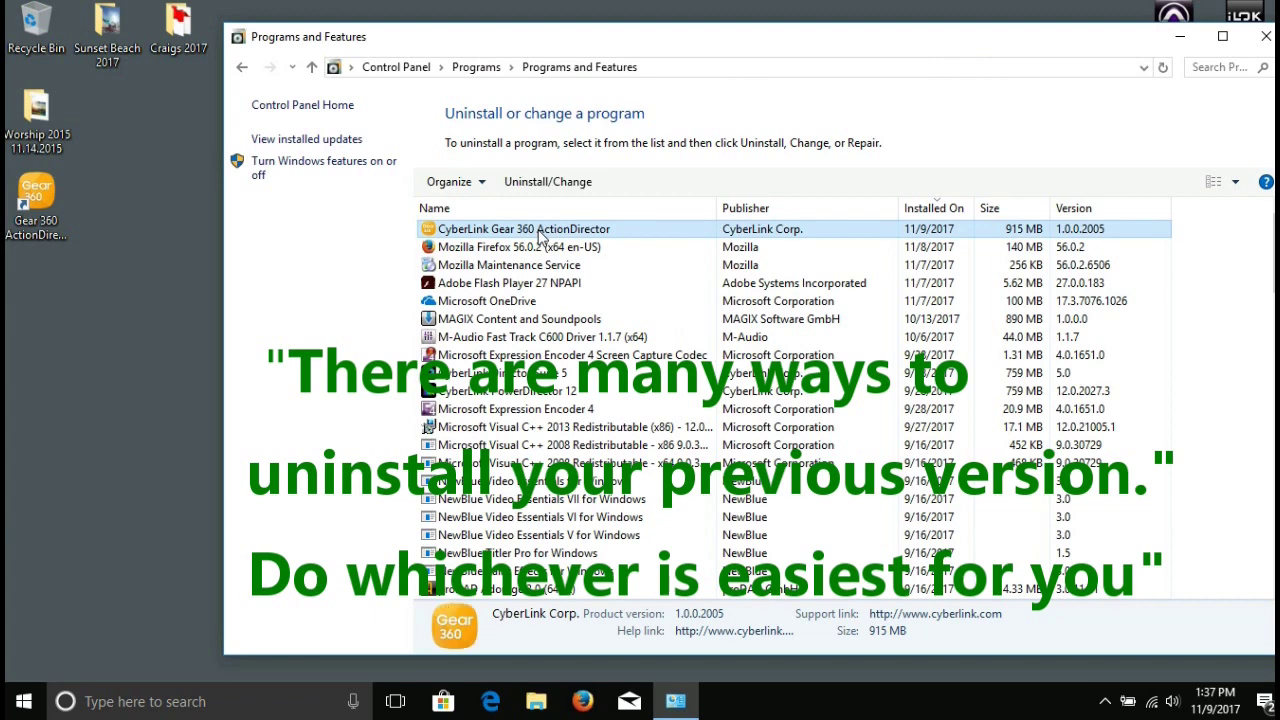
# Uninstall CyberLink Gear 360 ActionDirector, confirming removal and acknowledging the success message.
pyautogui.click(530, 190)
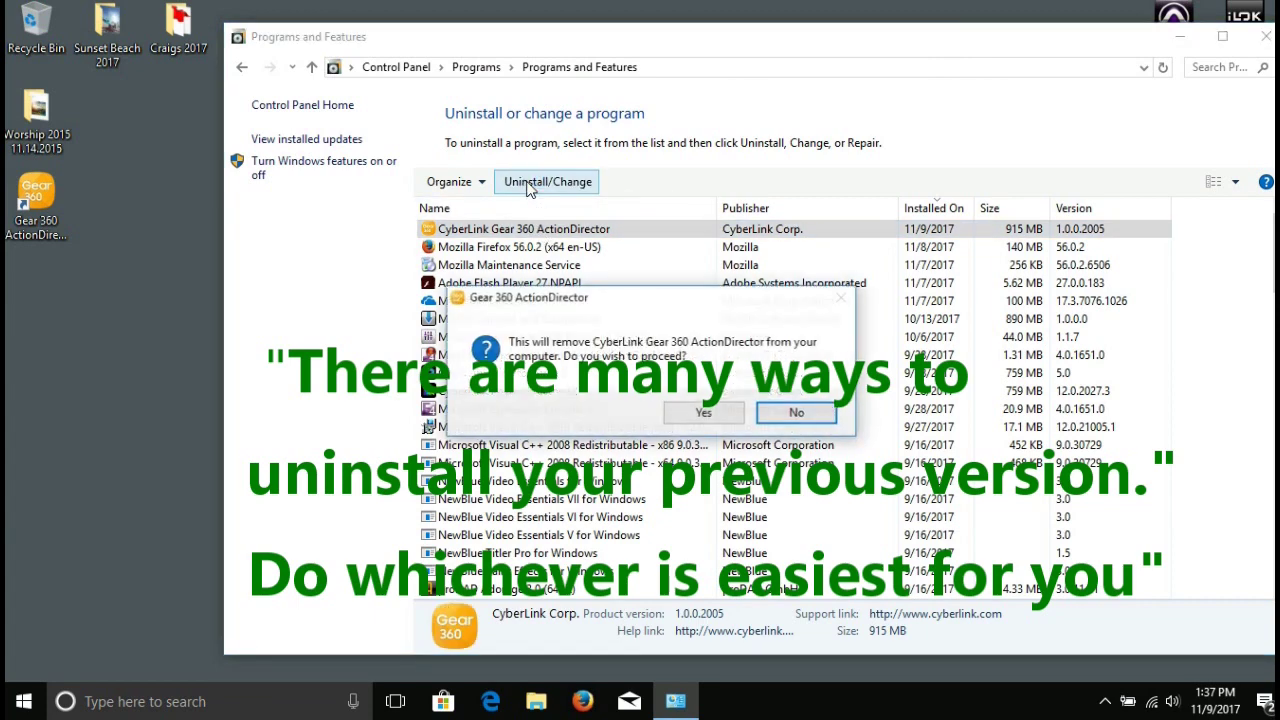
pyautogui.click(692, 414)
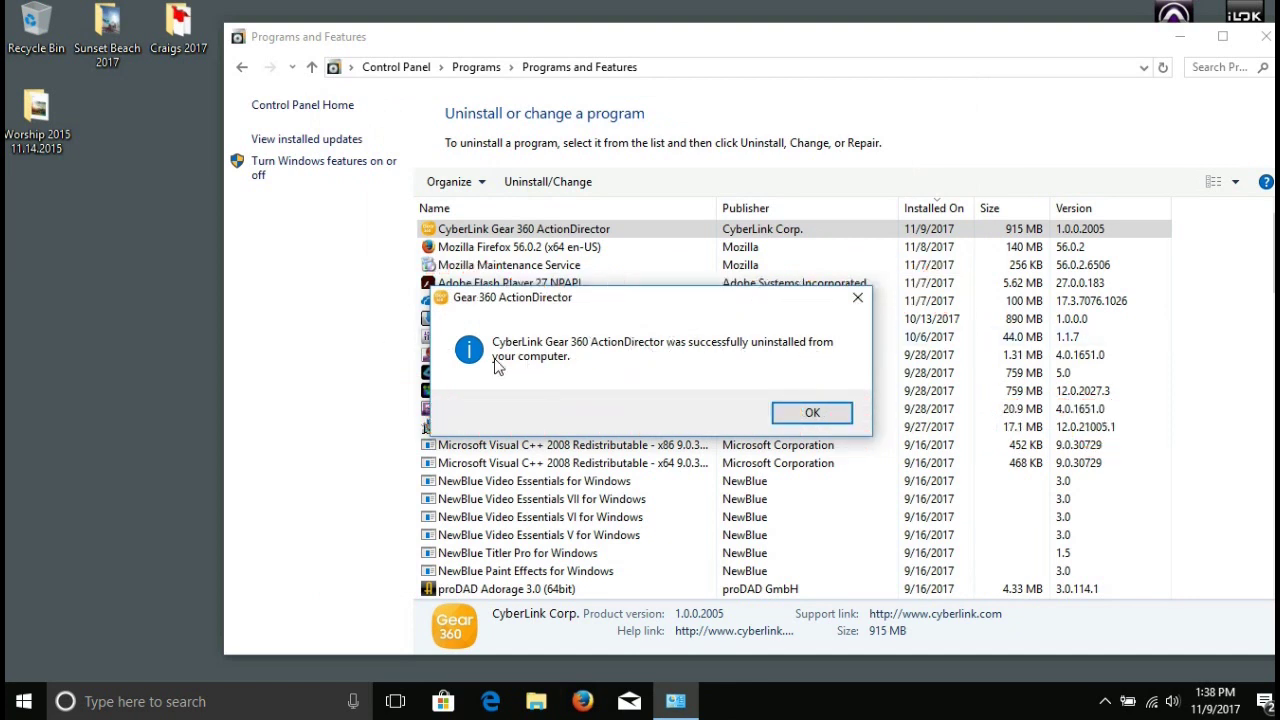
pyautogui.click(815, 415)
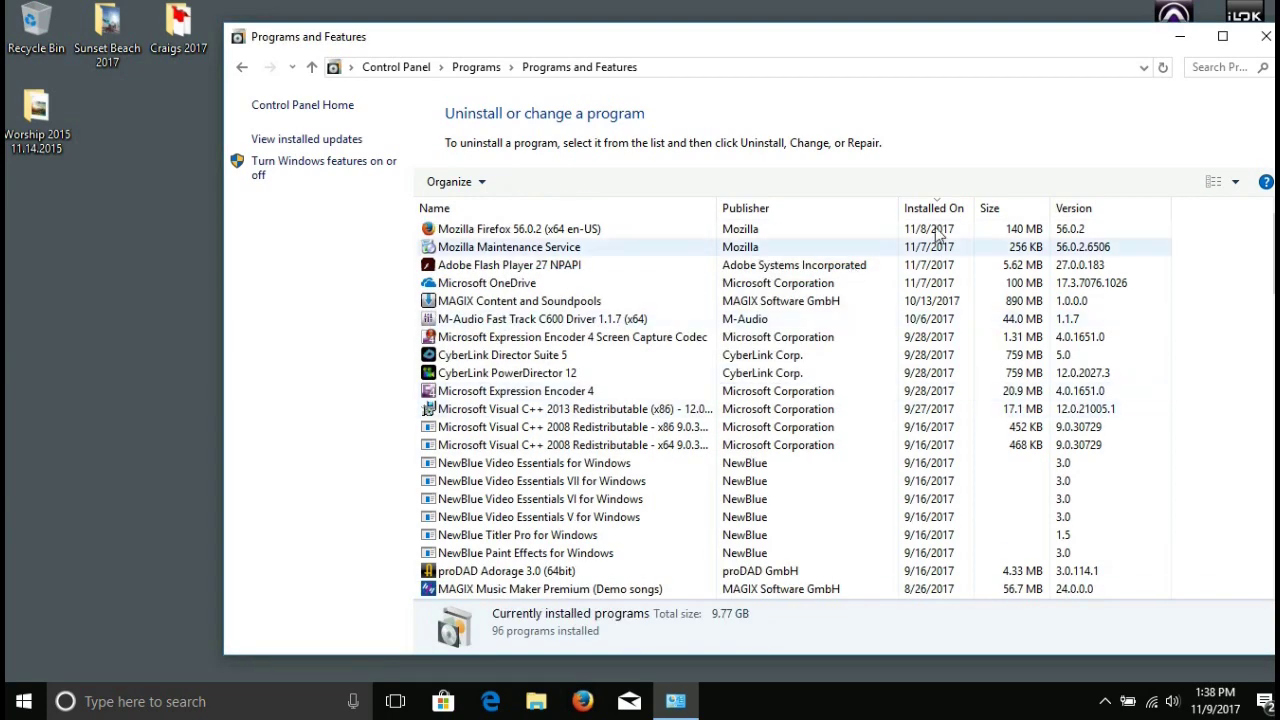
# Close Programs and Features and browse to Samsung.com in Firefox.
pyautogui.click(1265, 37)
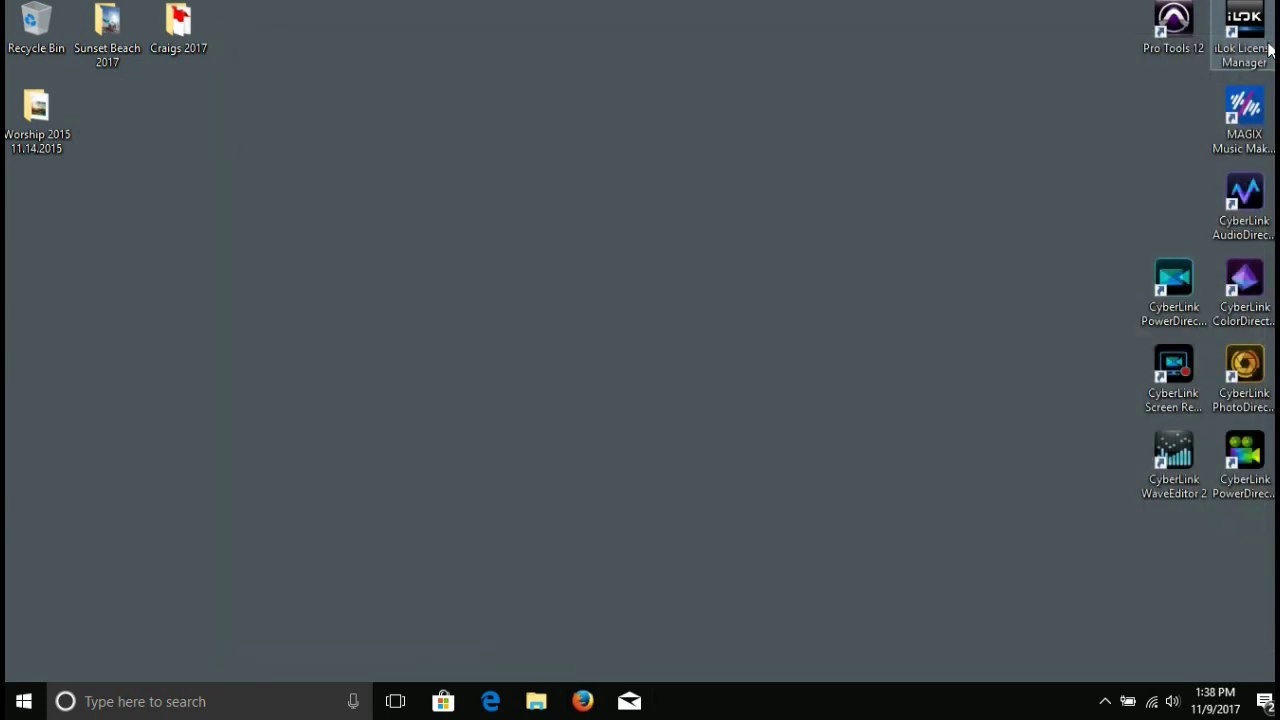
pyautogui.click(583, 703)
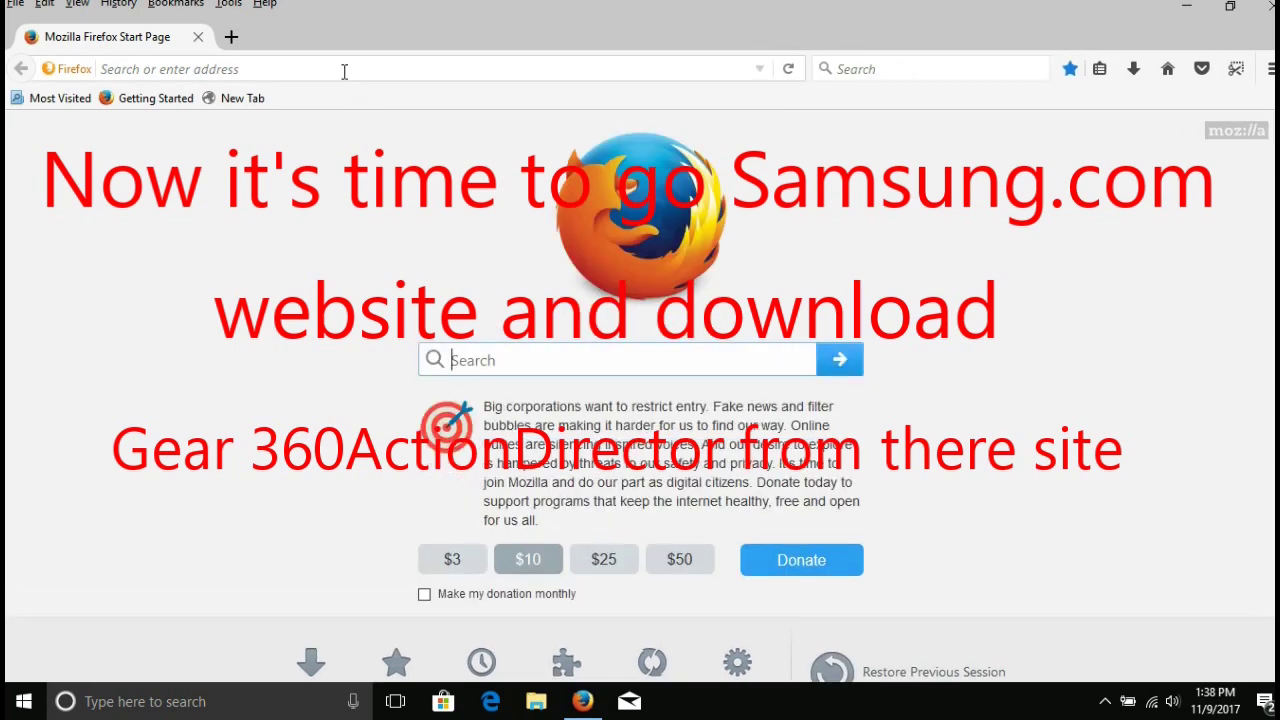
pyautogui.click(344, 70)
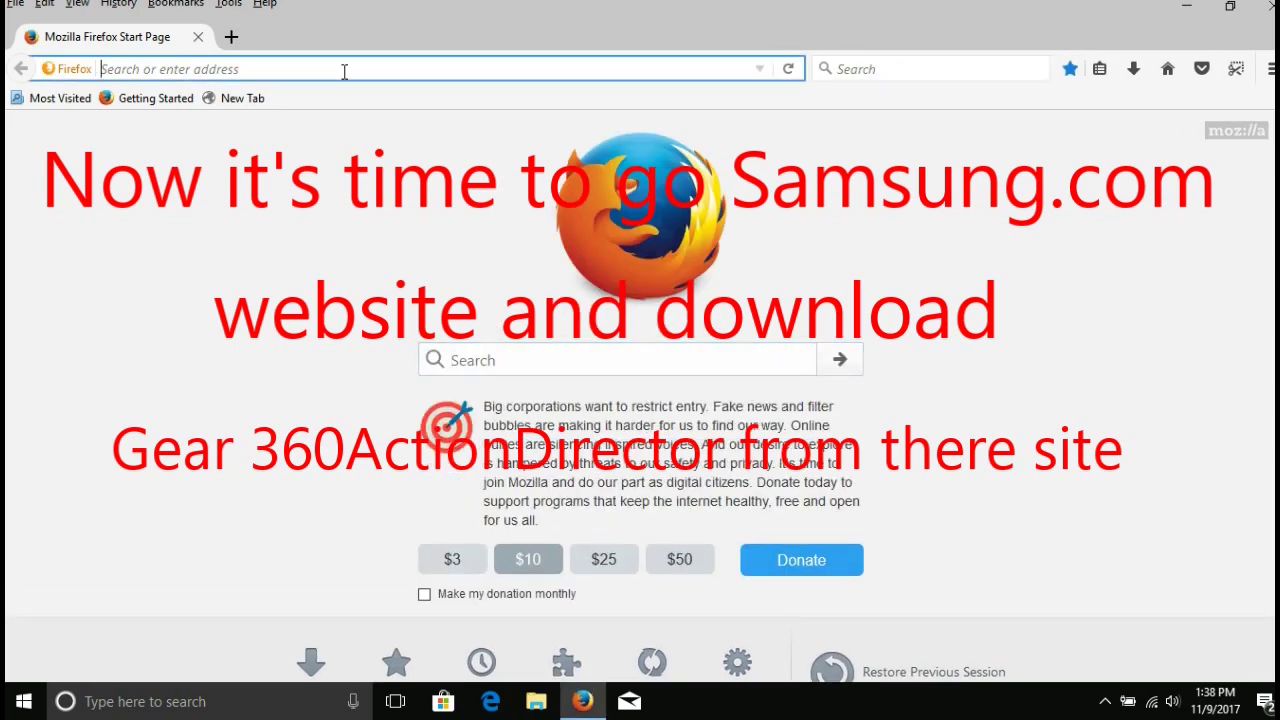
pyautogui.write('Sa')
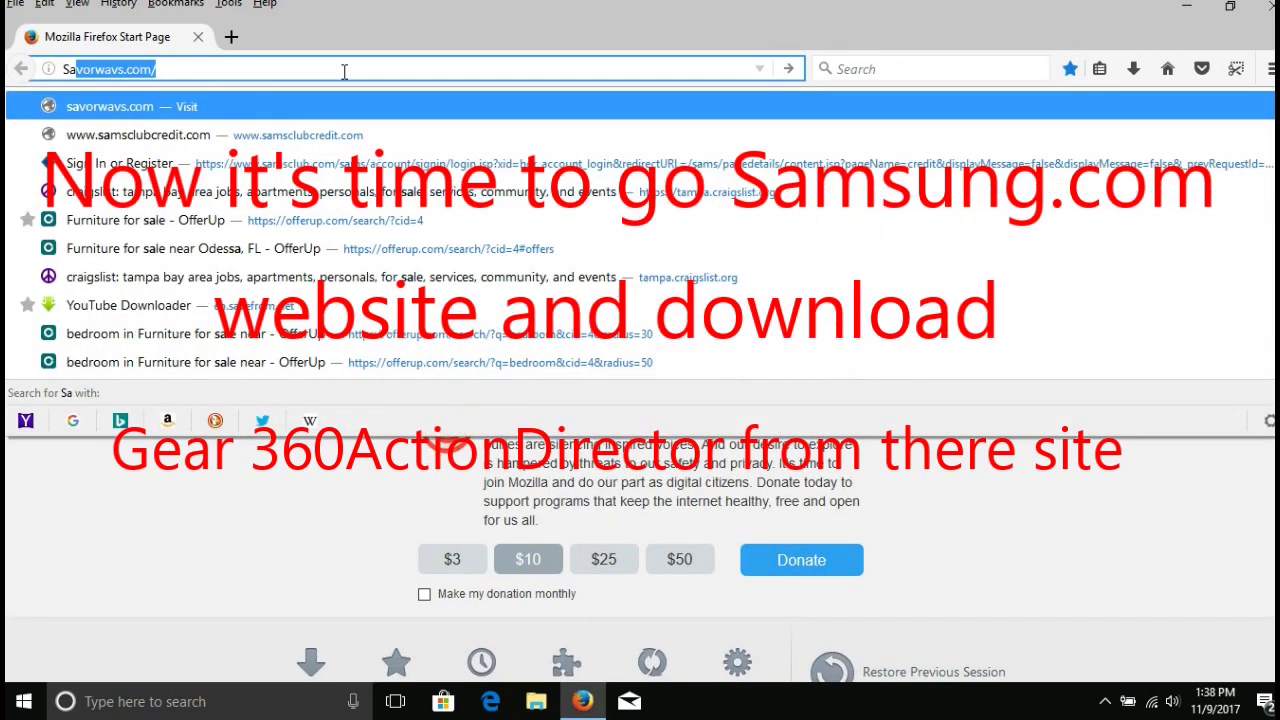
pyautogui.write('msung.com')
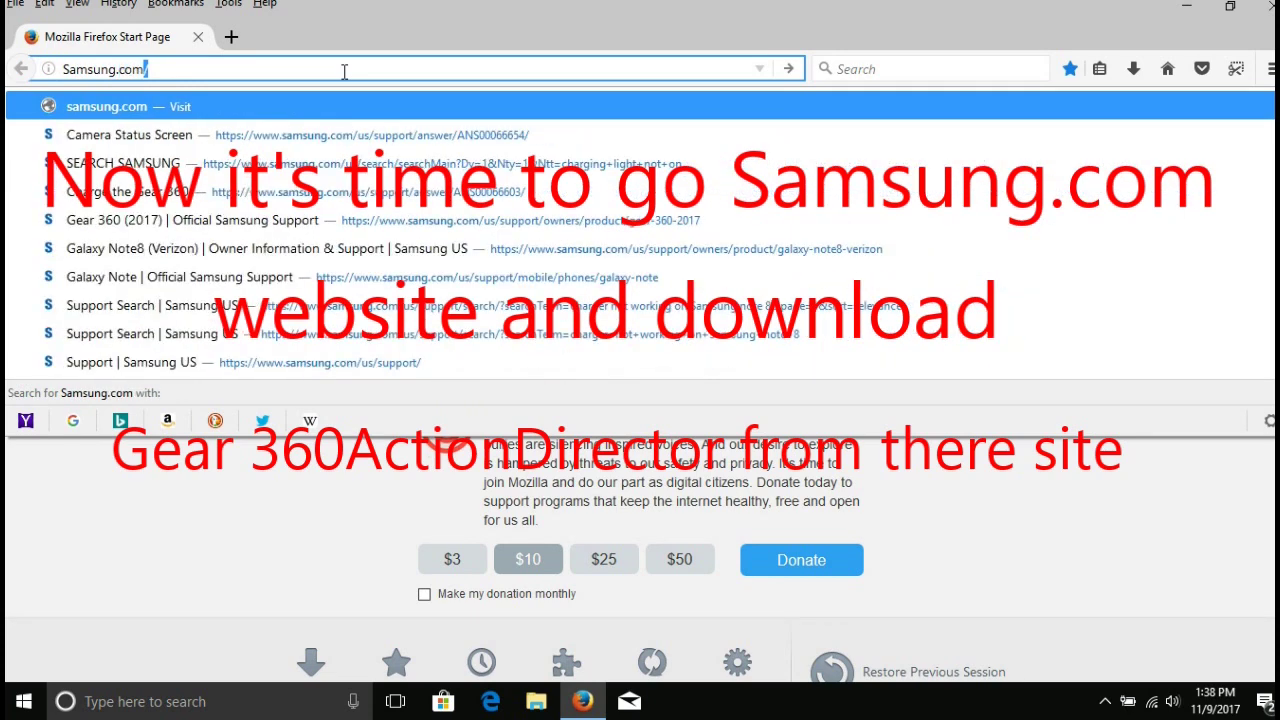
pyautogui.press('Return')
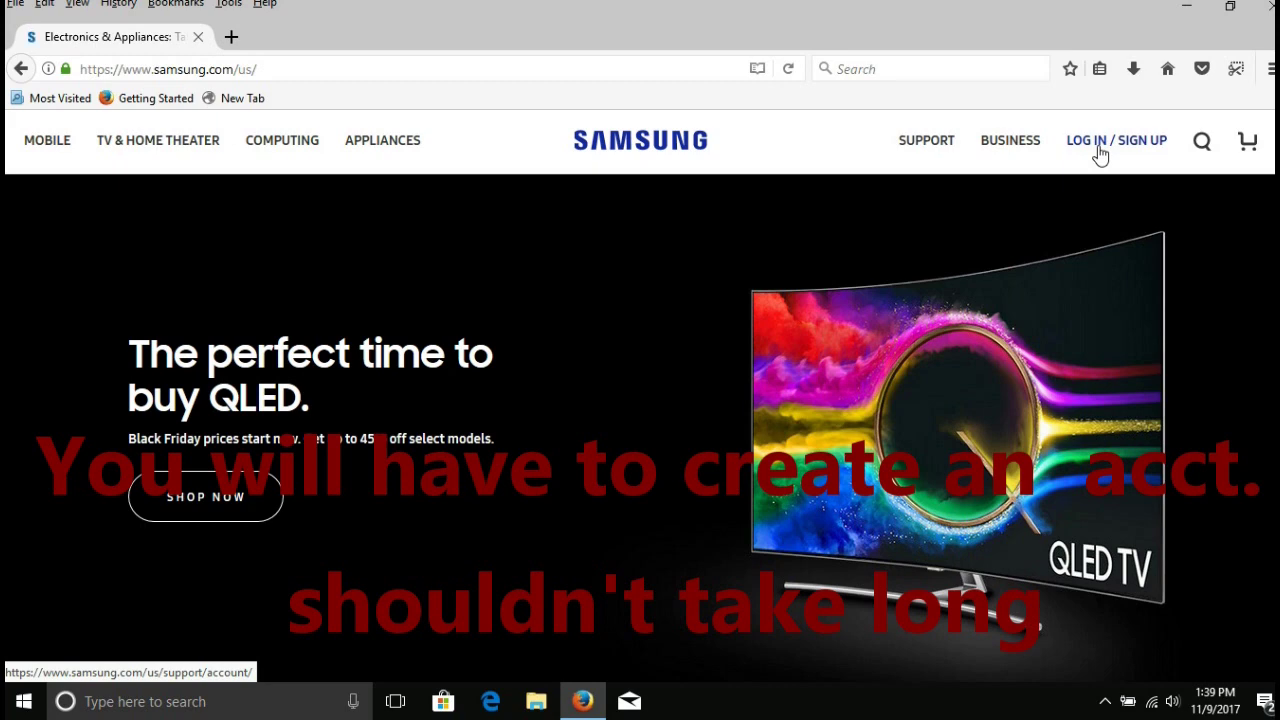
# Sign in to the Samsung account with its e-mail and password, declining Firefox's offer to save the login.
pyautogui.moveTo(1100, 153)
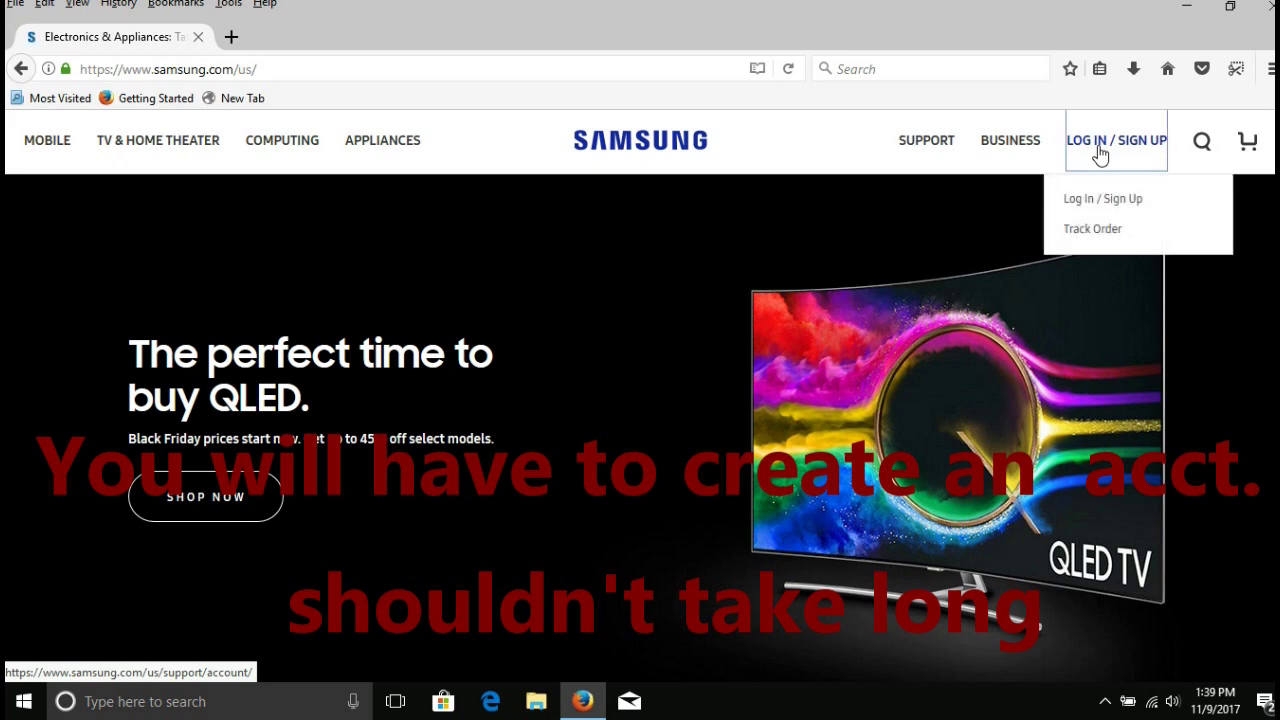
pyautogui.click(1088, 202)
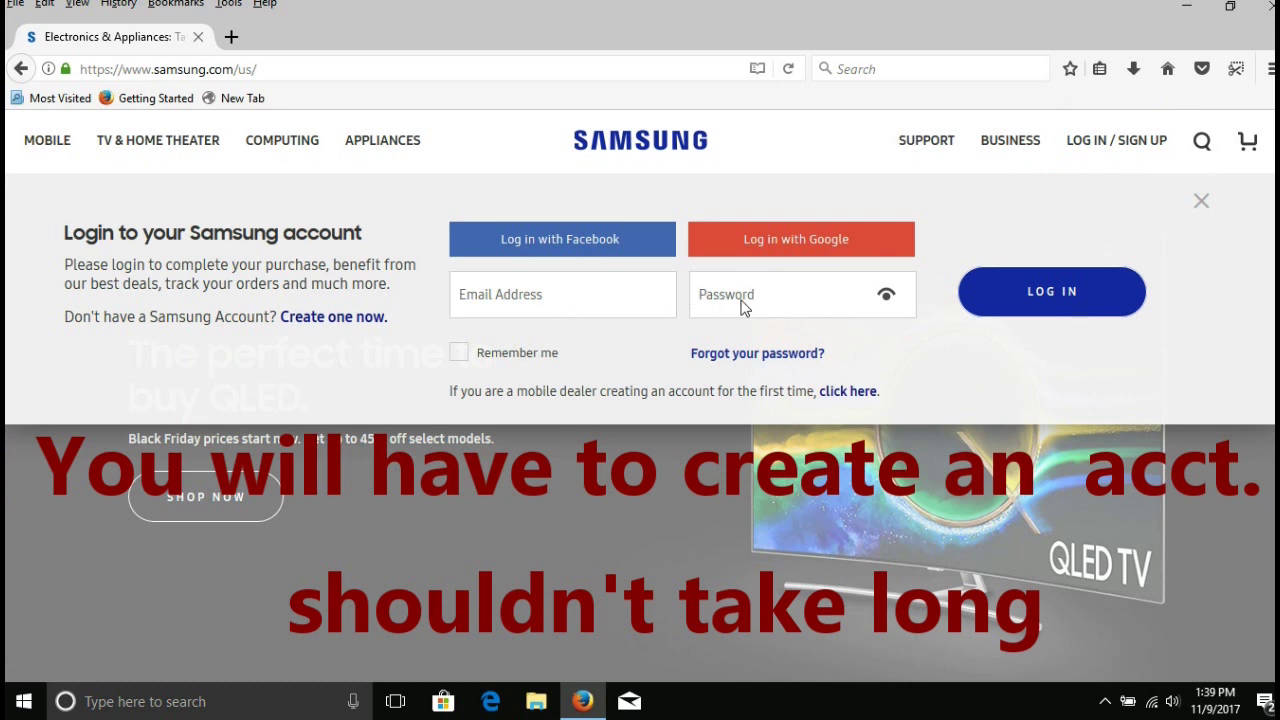
pyautogui.click(593, 284)
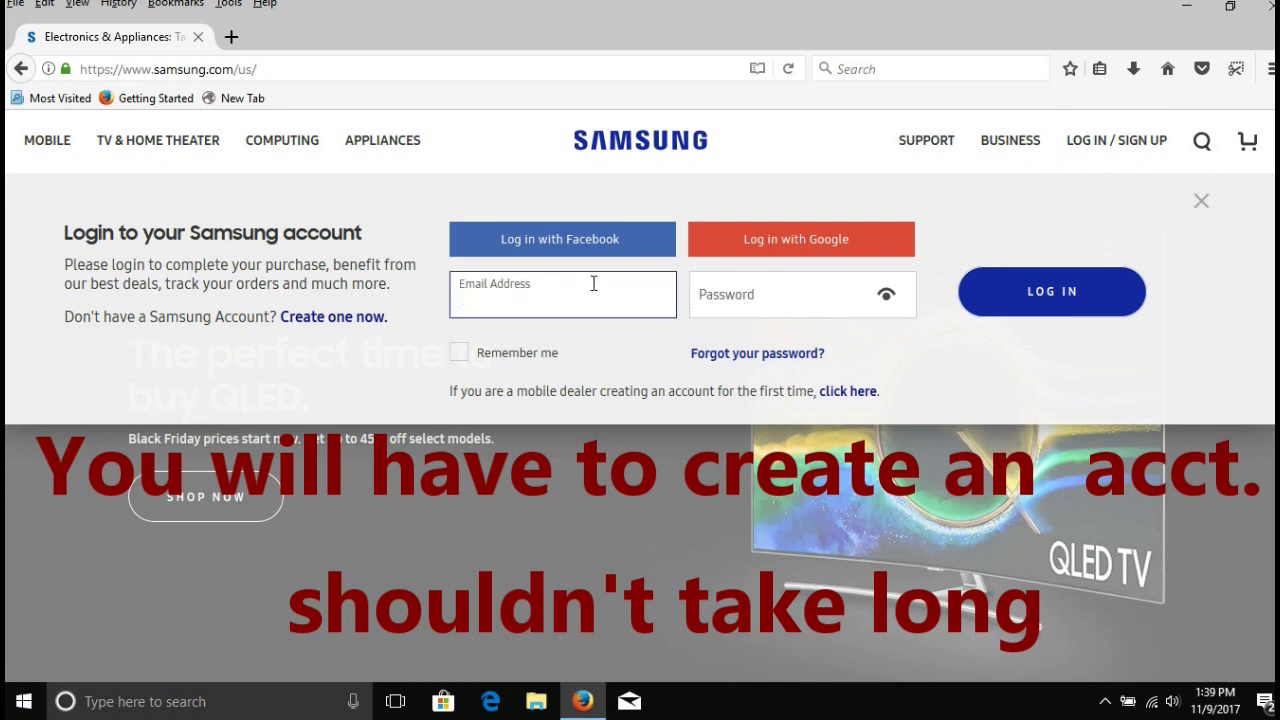
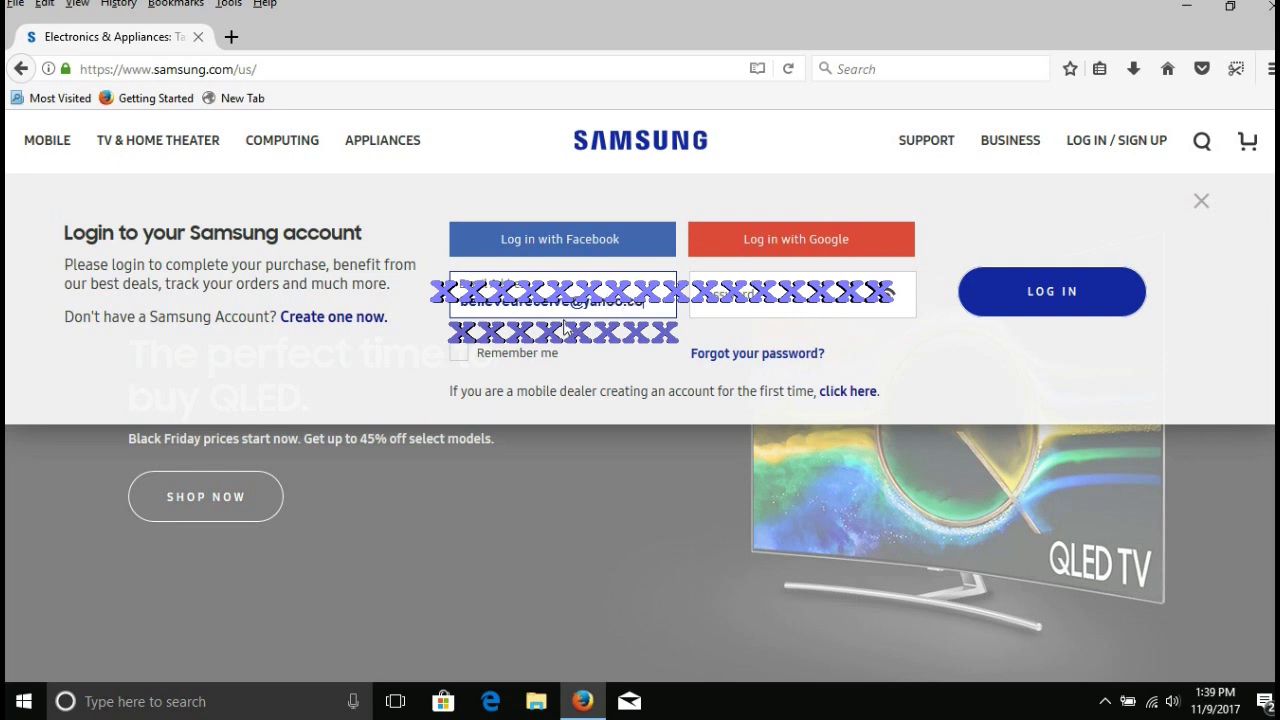
pyautogui.click(726, 304)
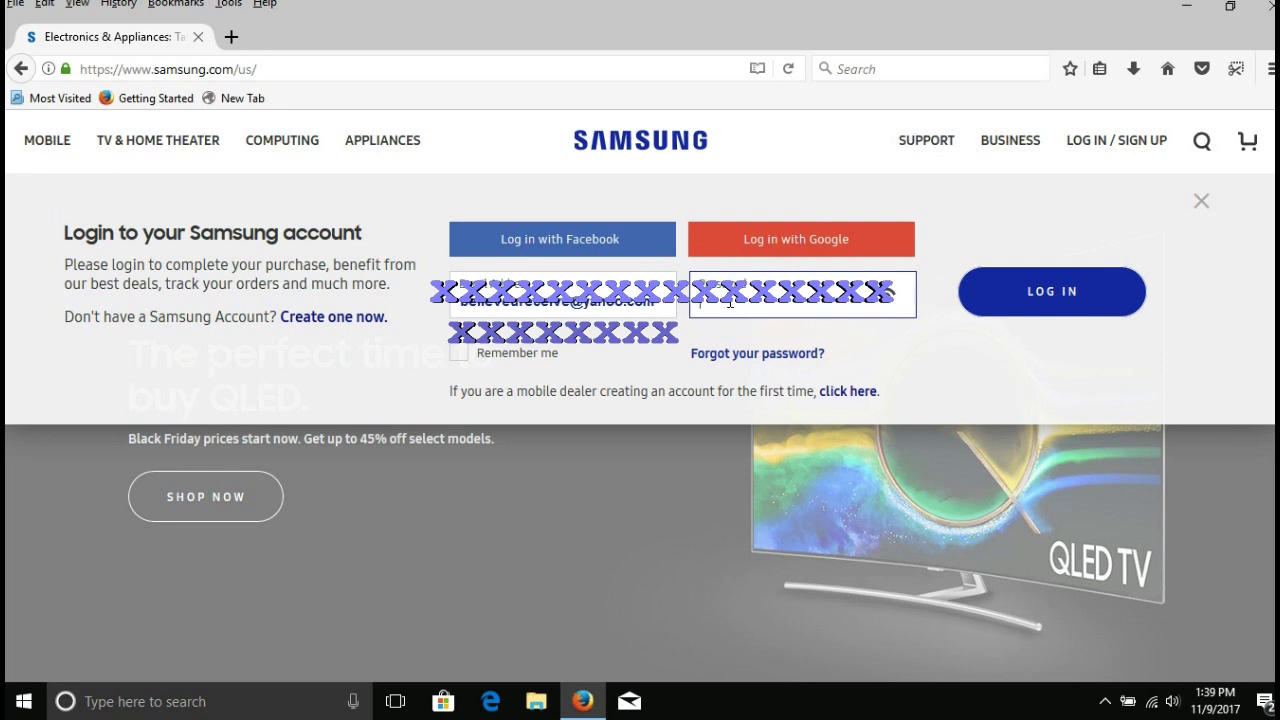
pyautogui.write('••••••••••••')
pyautogui.press('Return')
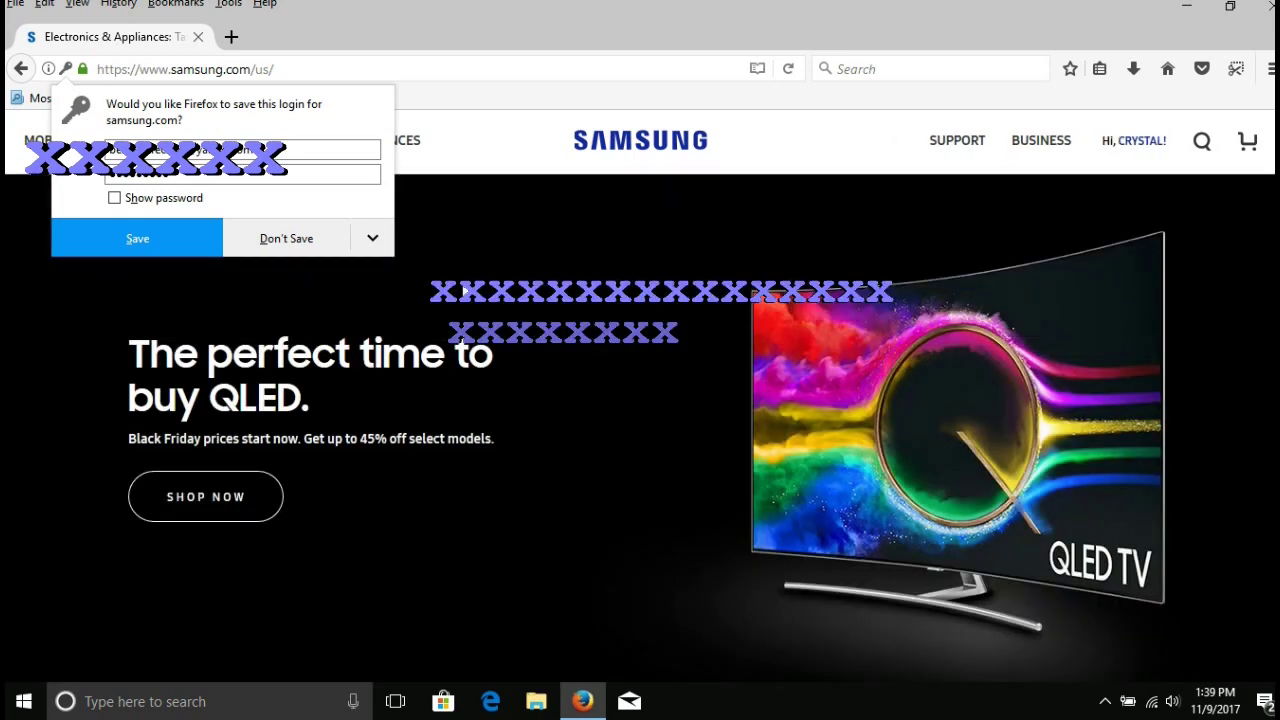
pyautogui.click(305, 247)
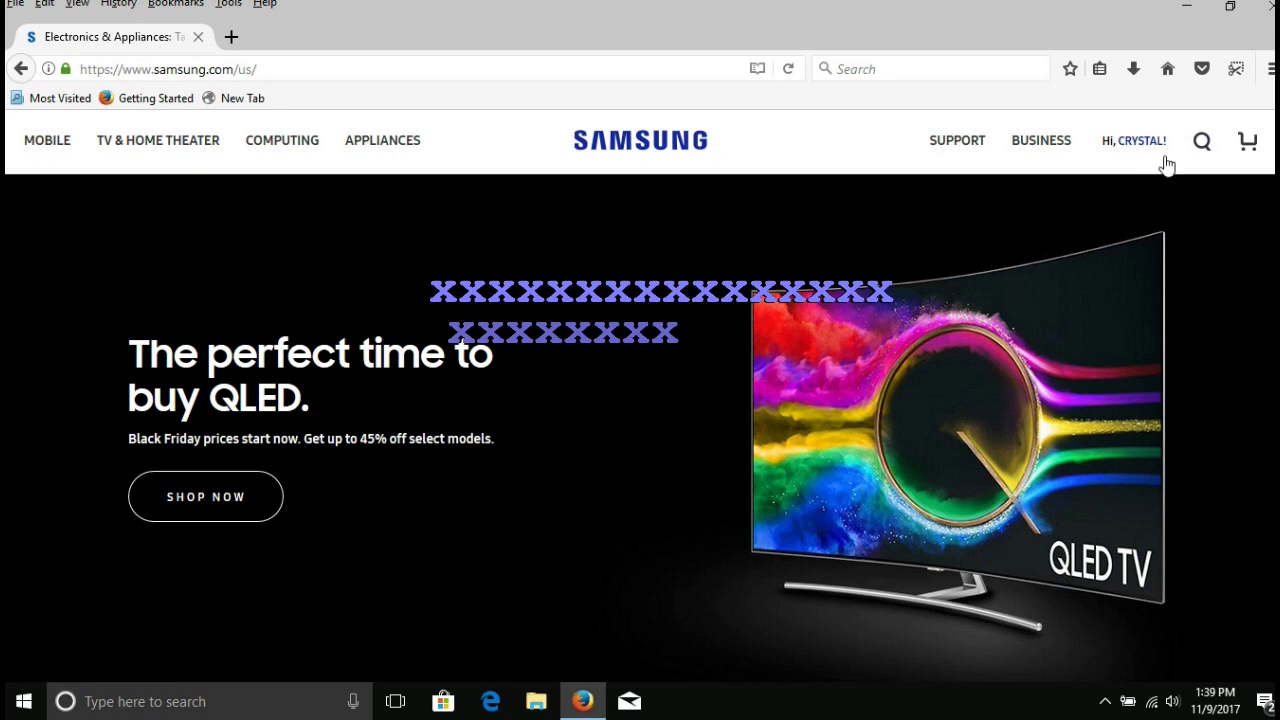
pyautogui.click(1202, 146)
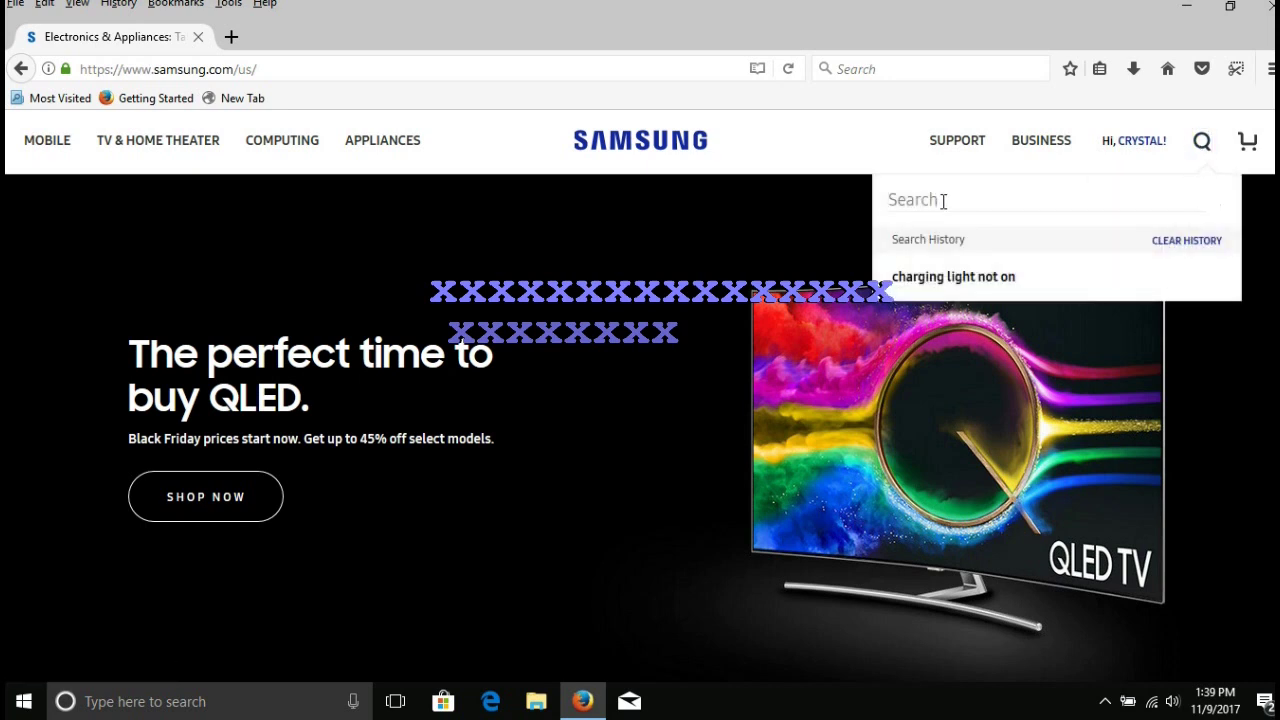
# Search Samsung's support pages for 'Action Director'.
pyautogui.write('Gear')
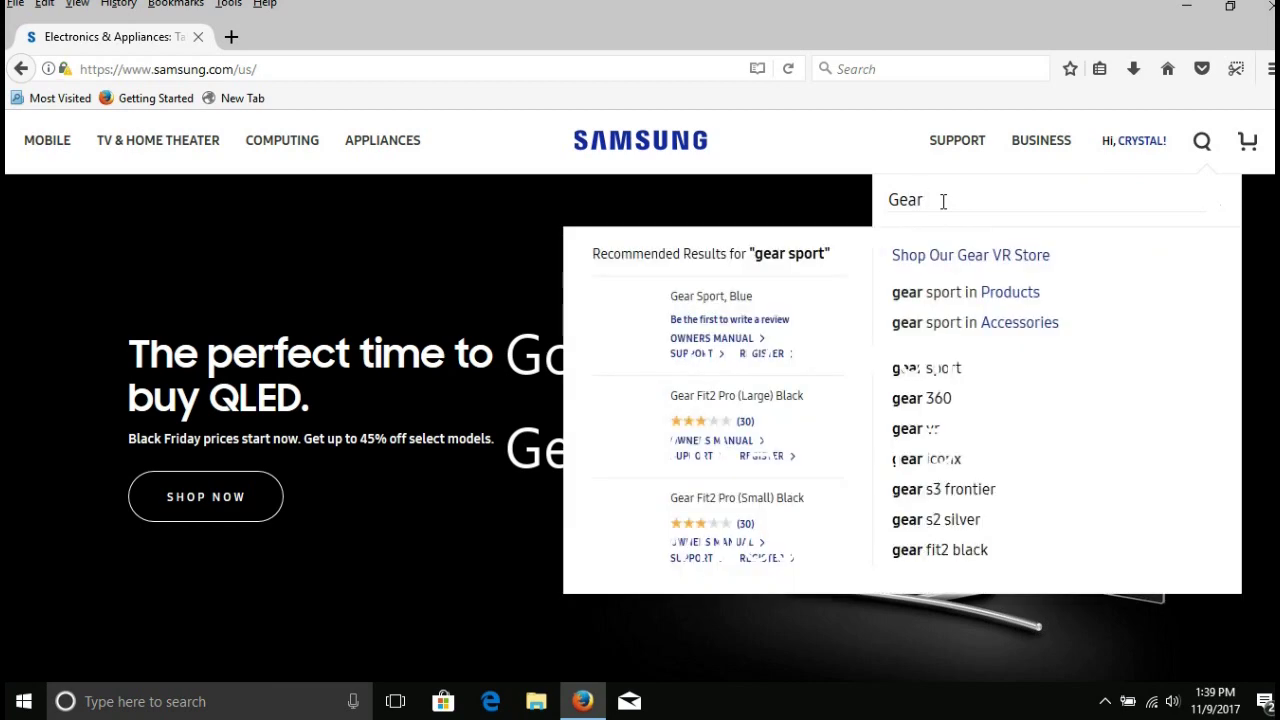
pyautogui.press('BackSpace')
pyautogui.press('BackSpace')
pyautogui.press('BackSpace')
pyautogui.press('BackSpace')
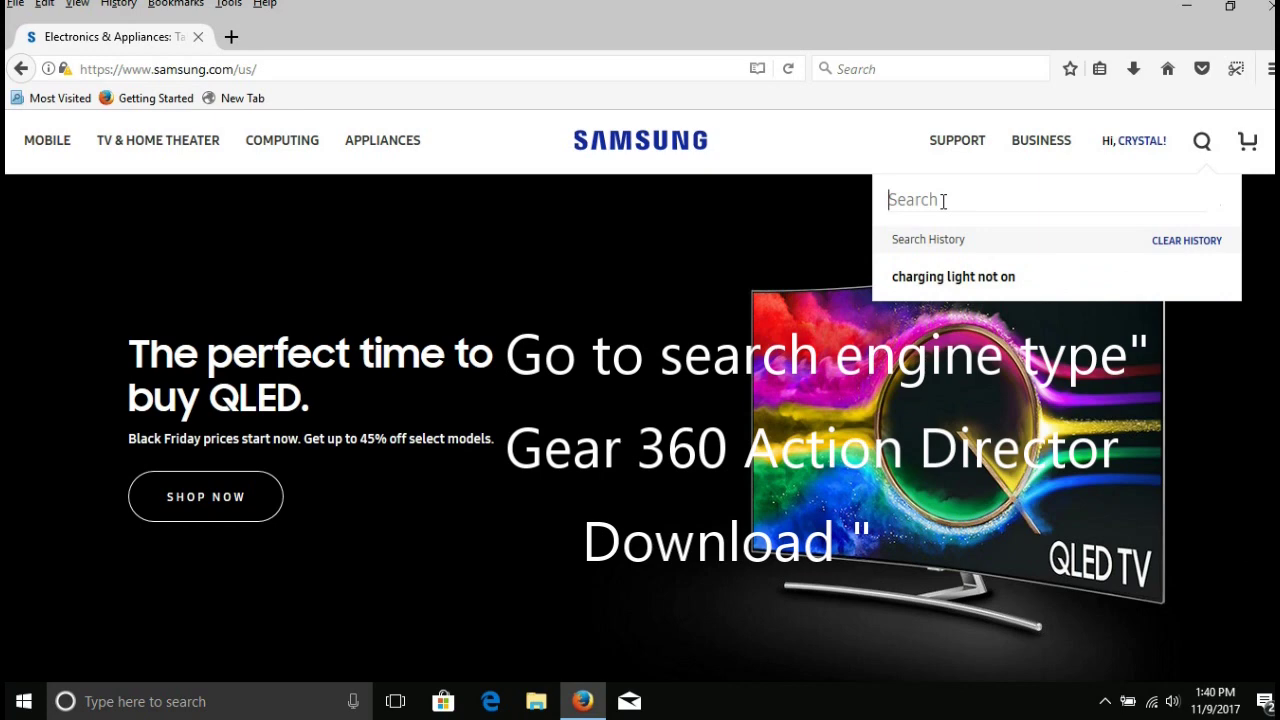
pyautogui.click(964, 148)
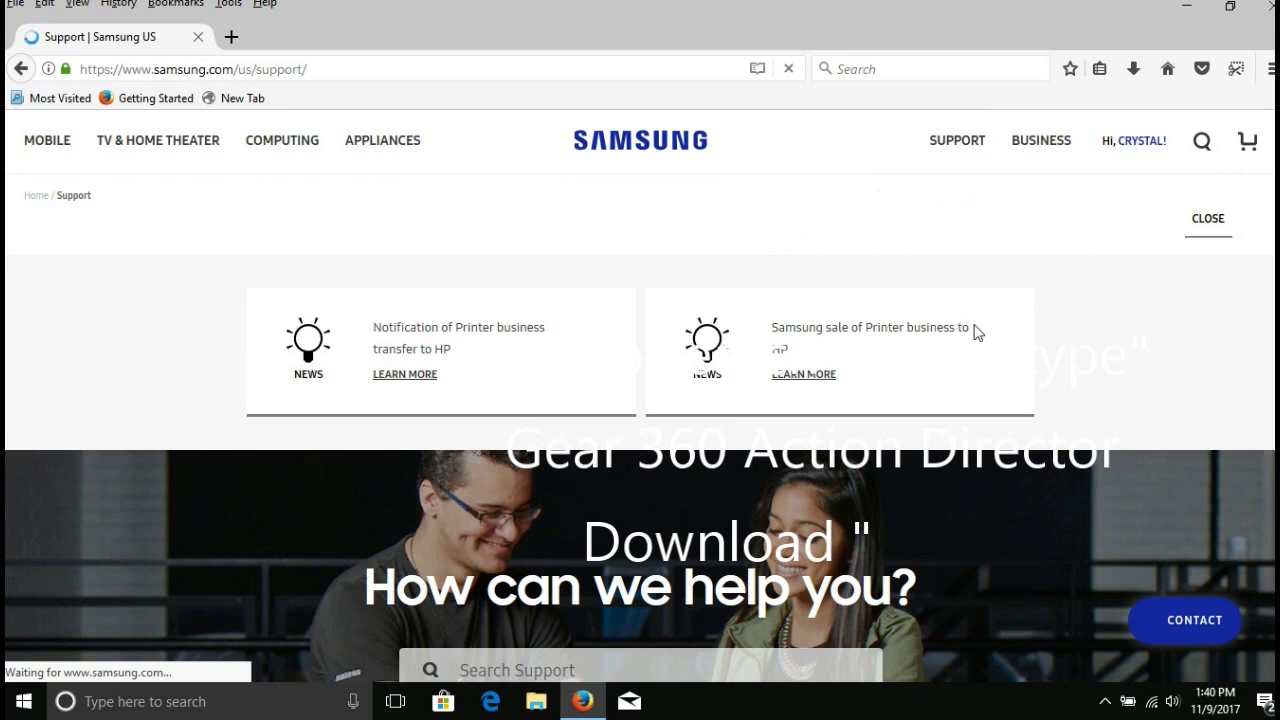
pyautogui.click(647, 662)
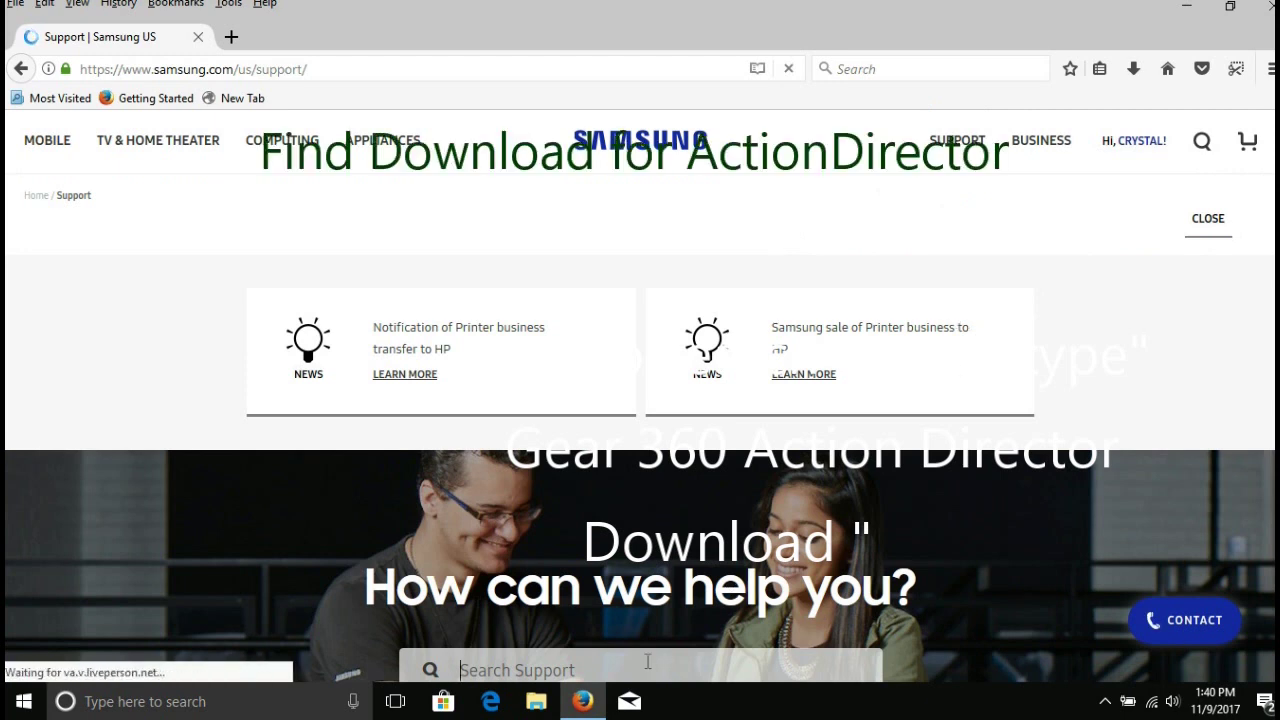
pyautogui.write('Action')
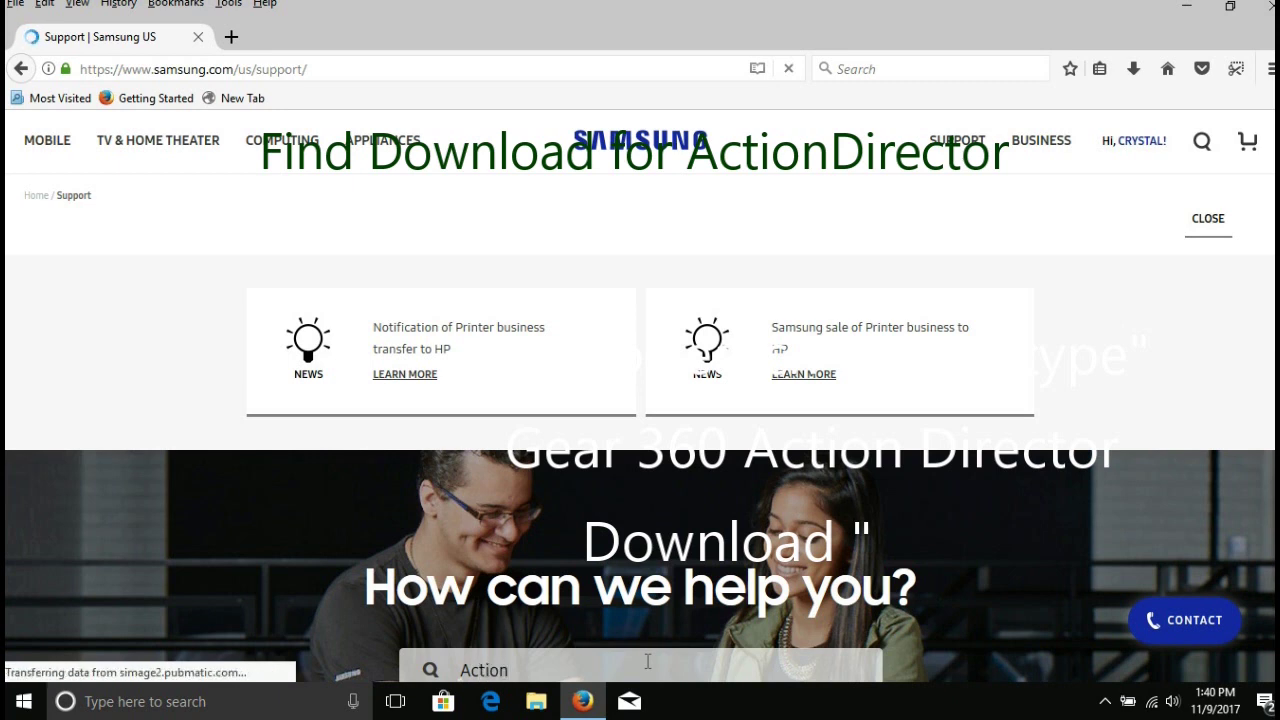
pyautogui.write(' Direc')
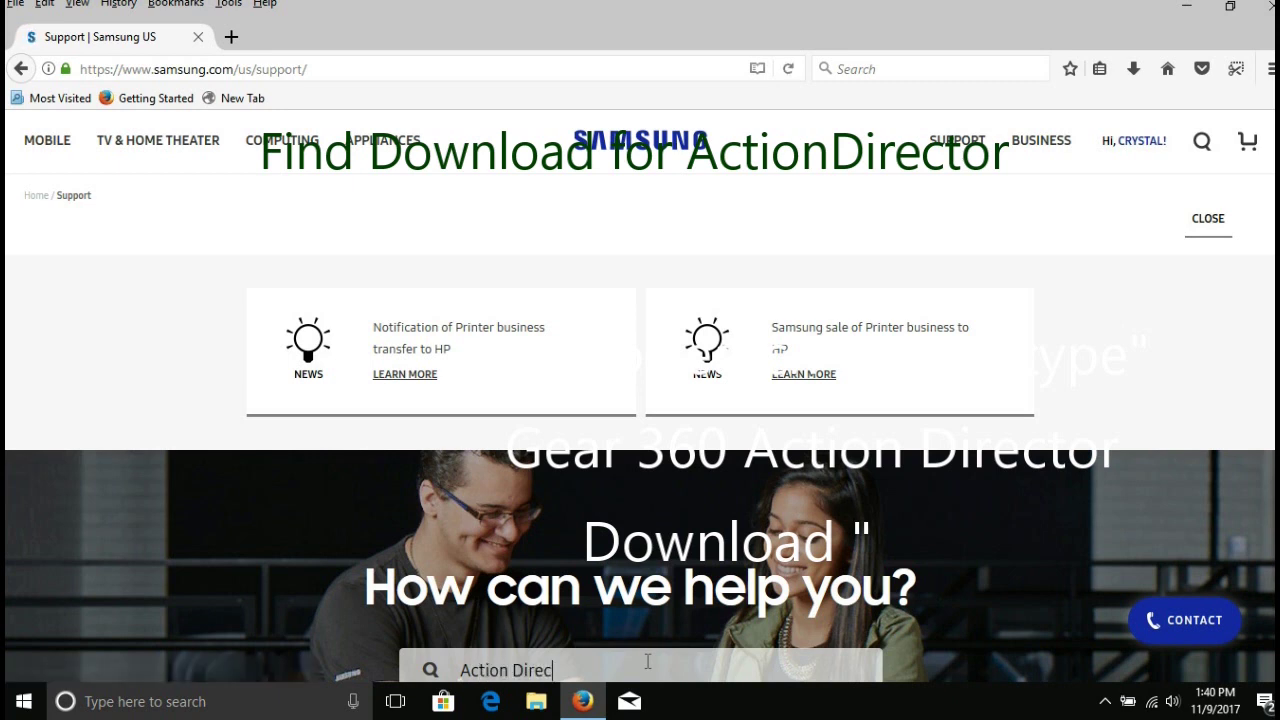
pyautogui.write('tor')
pyautogui.press('Return')
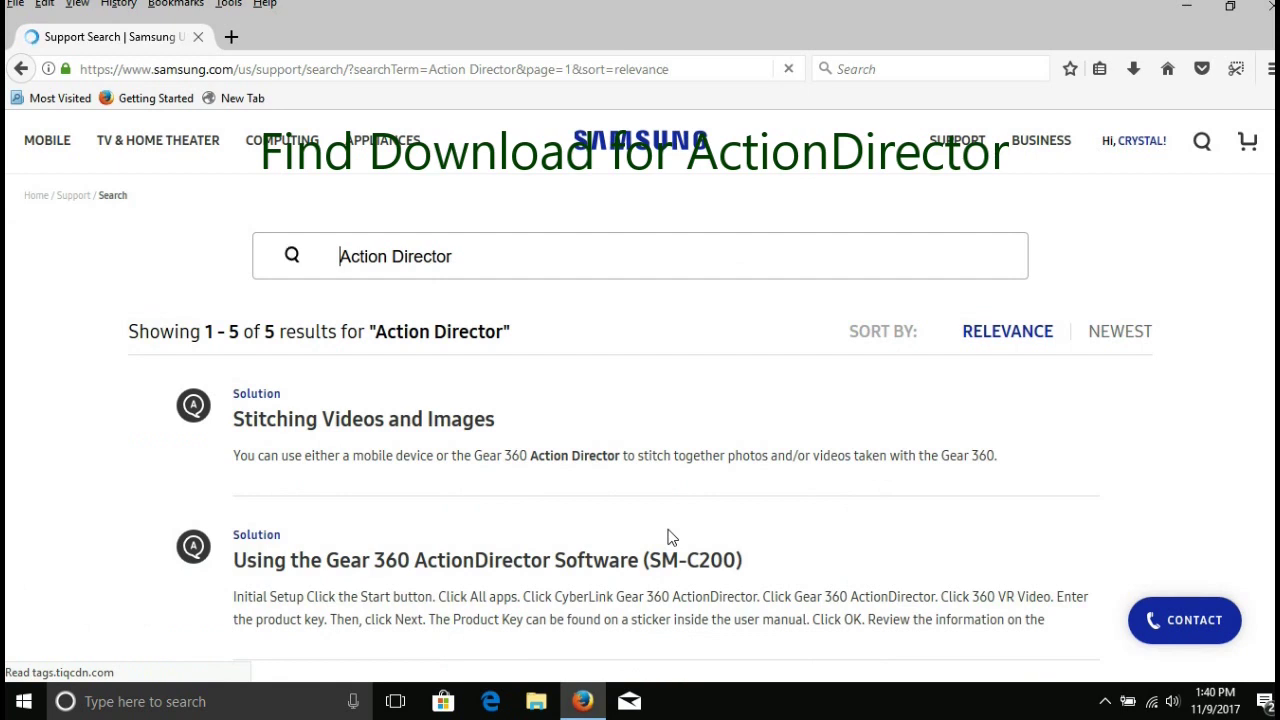
# Extend the search with 'dow' and open 'Installing the Cyberlink Action Director Software'.
pyautogui.click(537, 268)
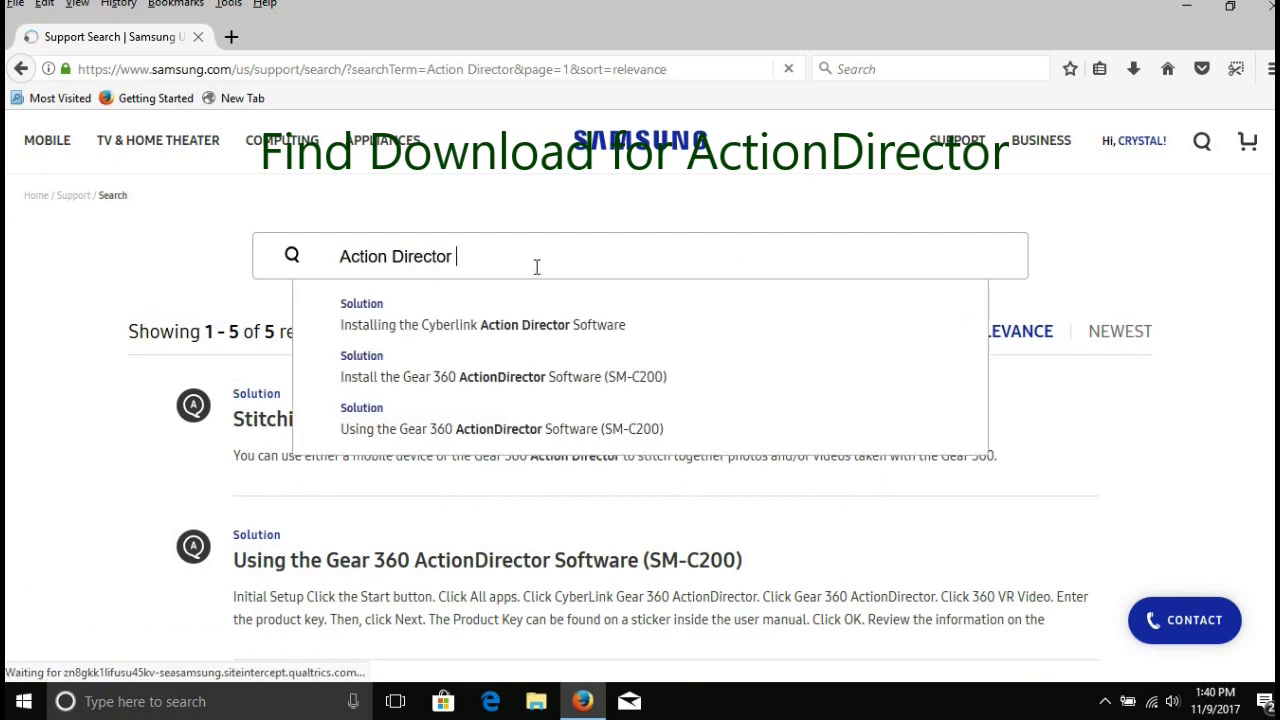
pyautogui.write('dow')
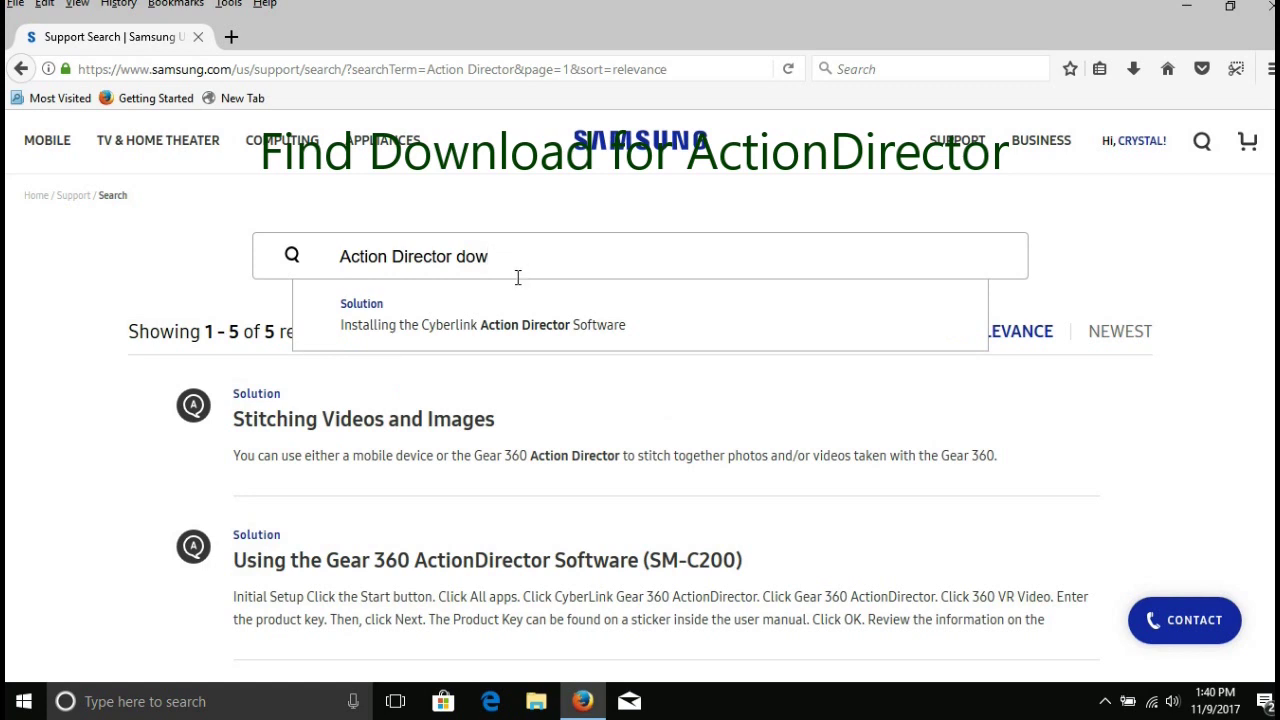
pyautogui.click(501, 327)
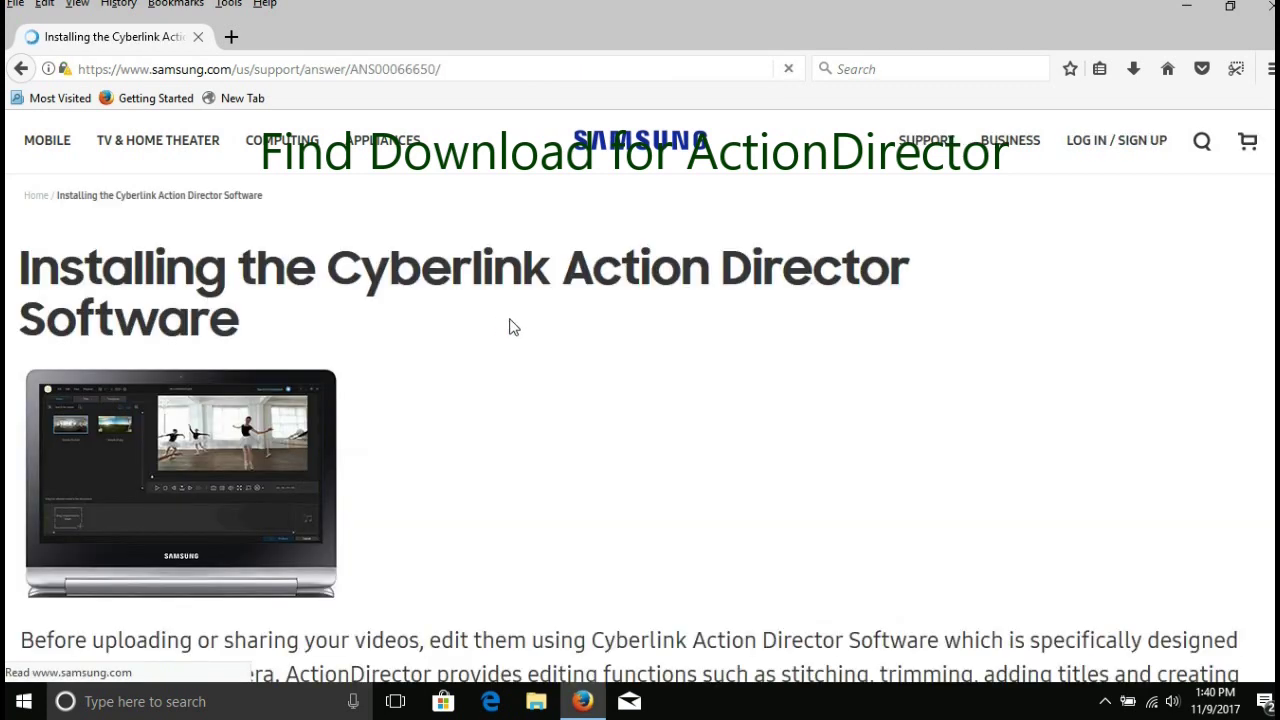
# Save the 662 MB Gear 360 ActionDirector PC installer and check it in the downloads list.
pyautogui.scroll(-5, 1248, 142)
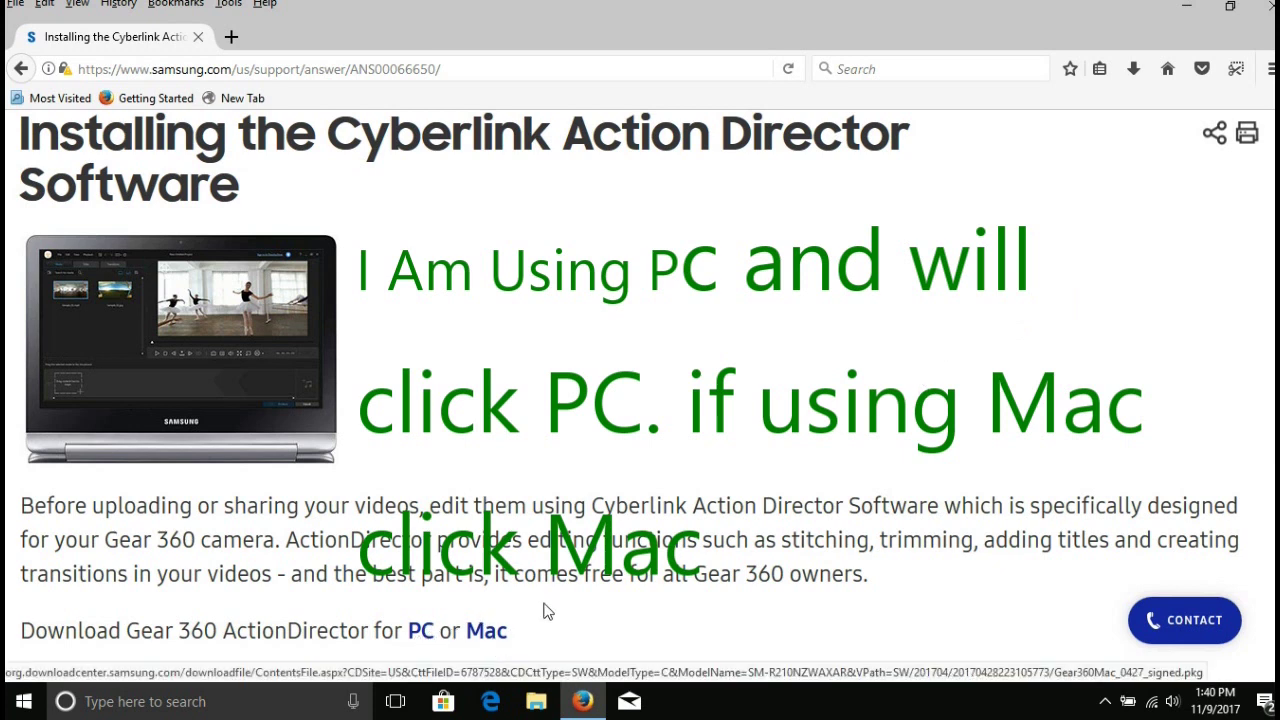
pyautogui.click(421, 632)
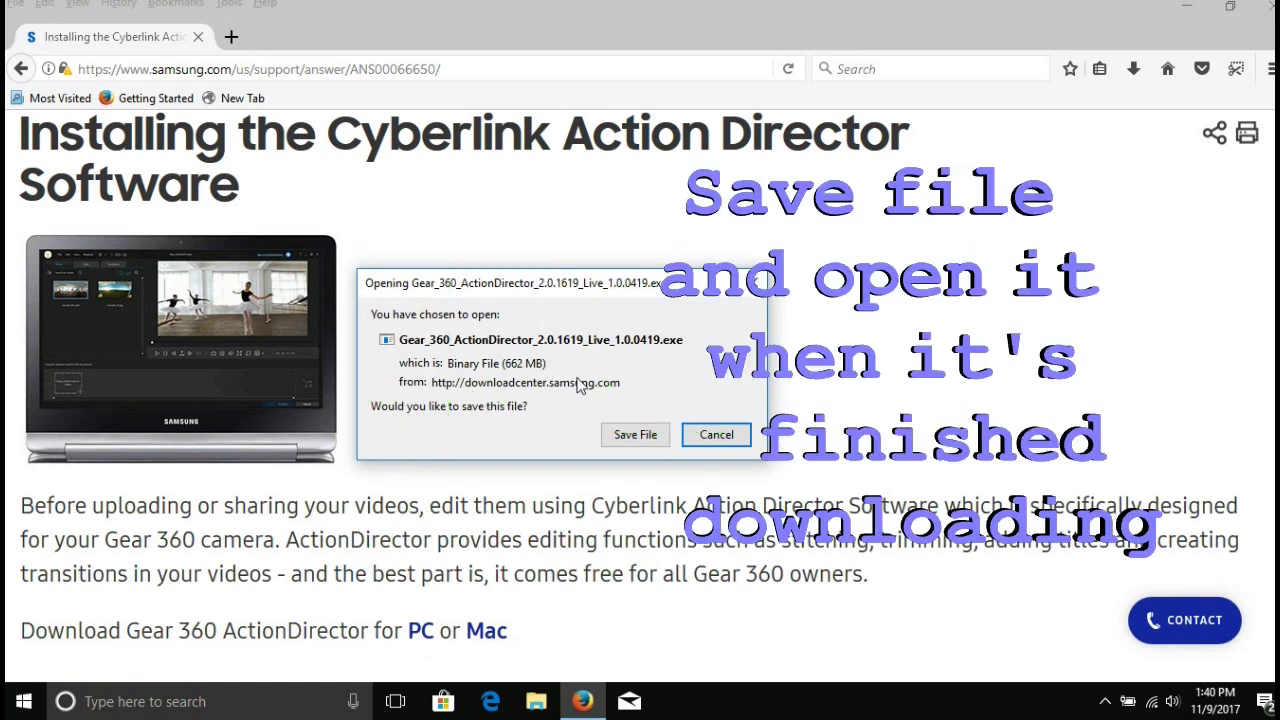
pyautogui.click(630, 438)
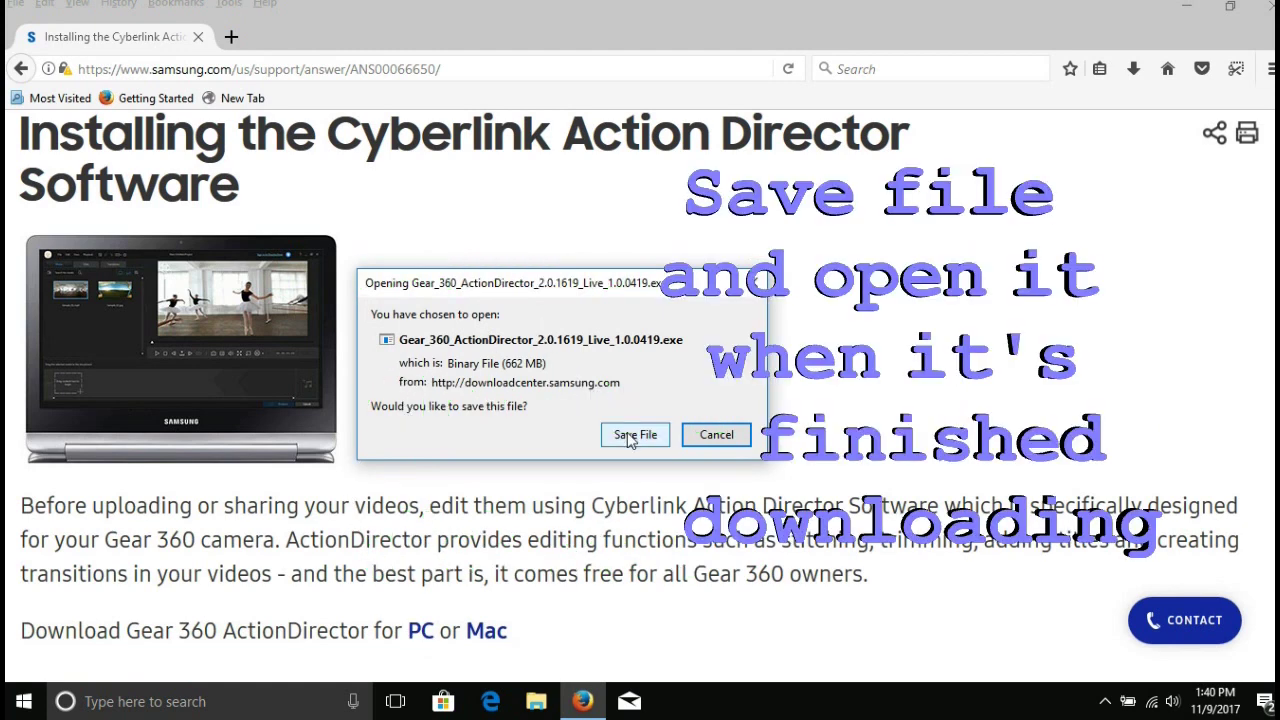
pyautogui.click(637, 441)
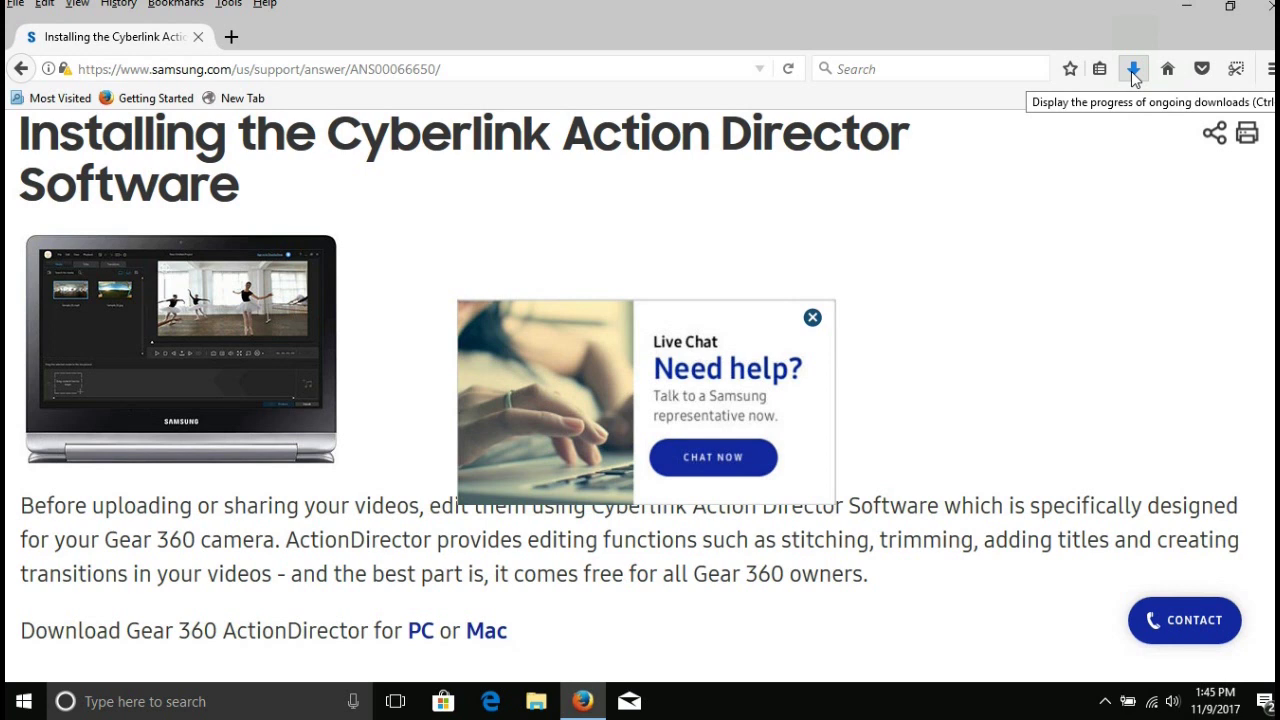
pyautogui.click(1133, 70)
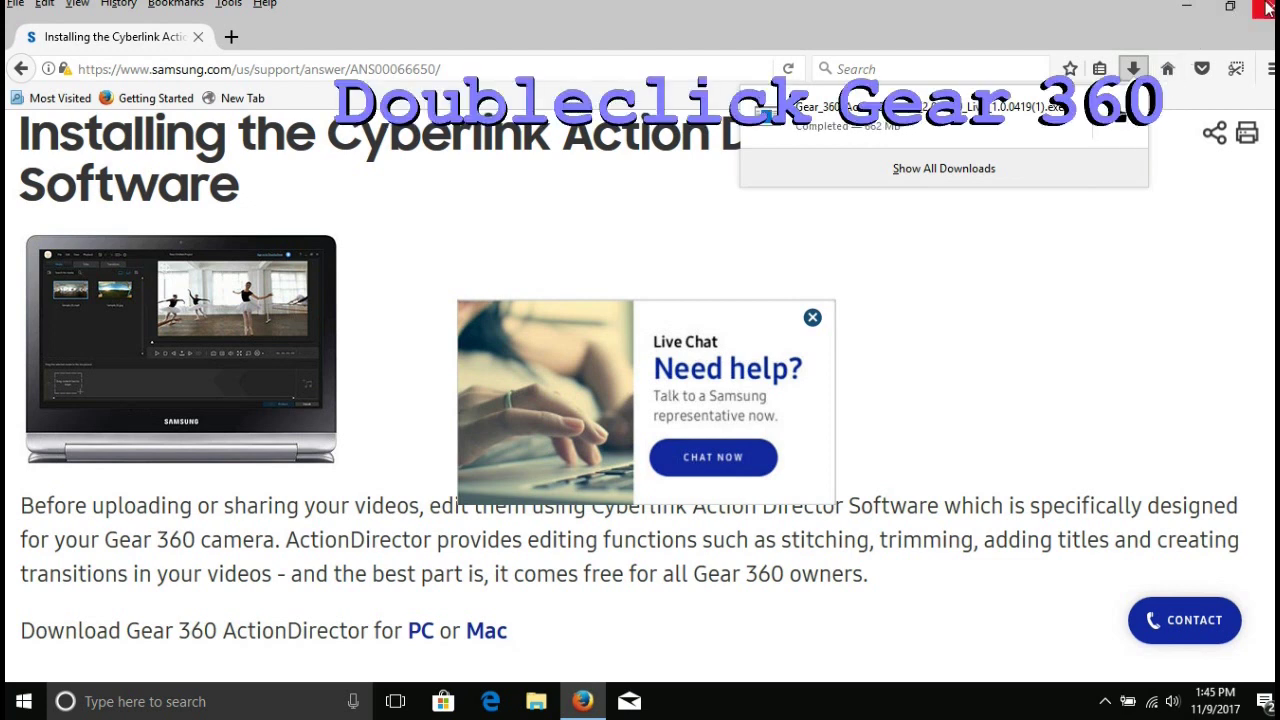
# Run Gear_360_ActionDirector_2.0.1619 from Downloads, then minimize the extractor, Explorer and Firefox.
pyautogui.doubleClick(1115, 125)
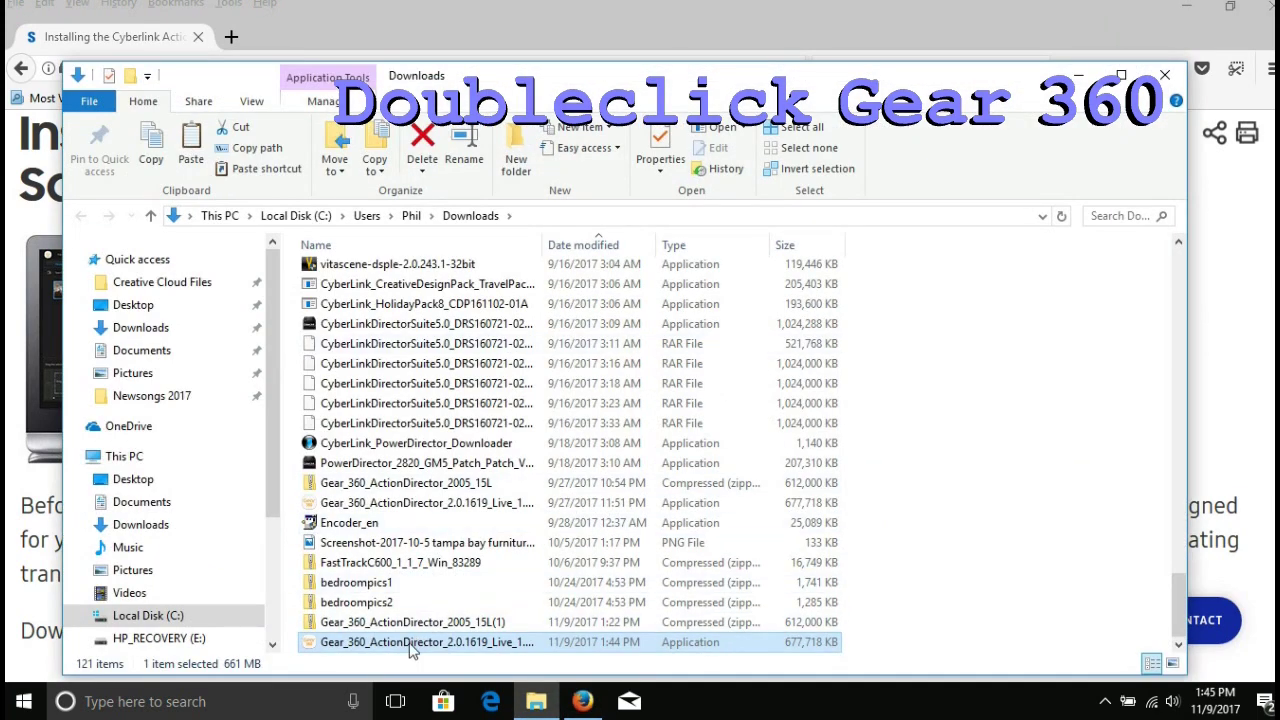
pyautogui.doubleClick(413, 645)
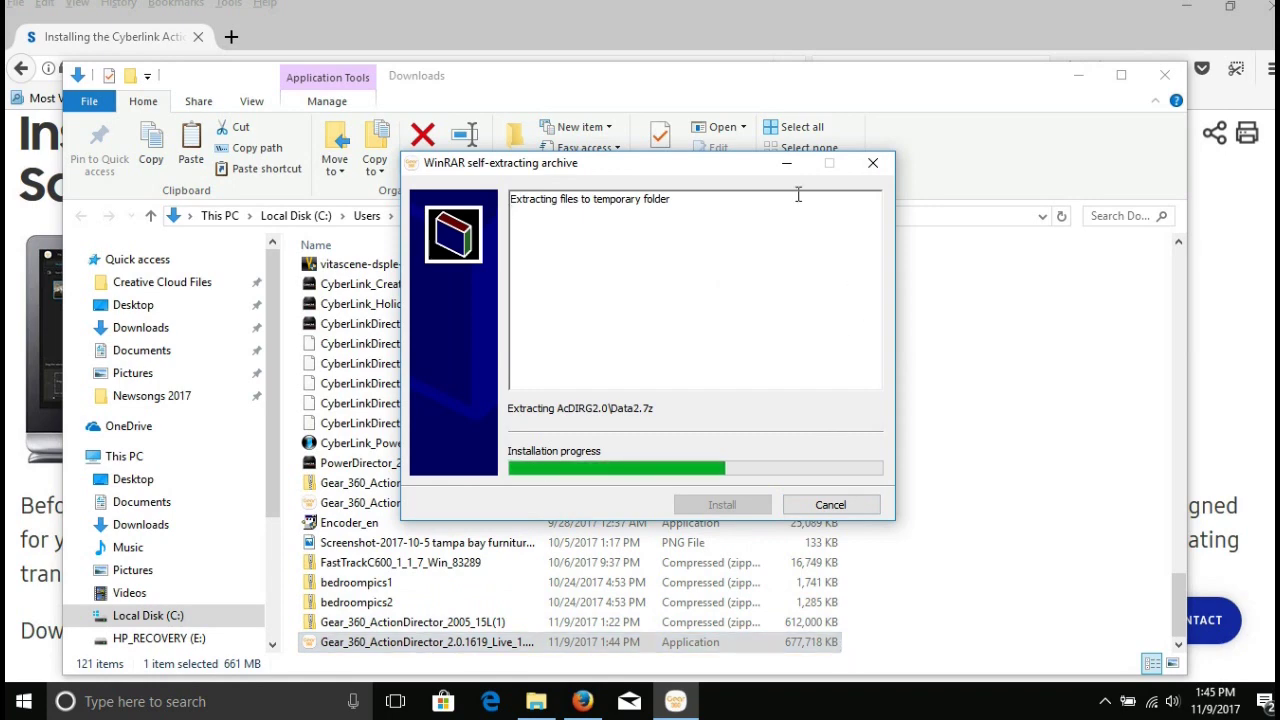
pyautogui.click(786, 163)
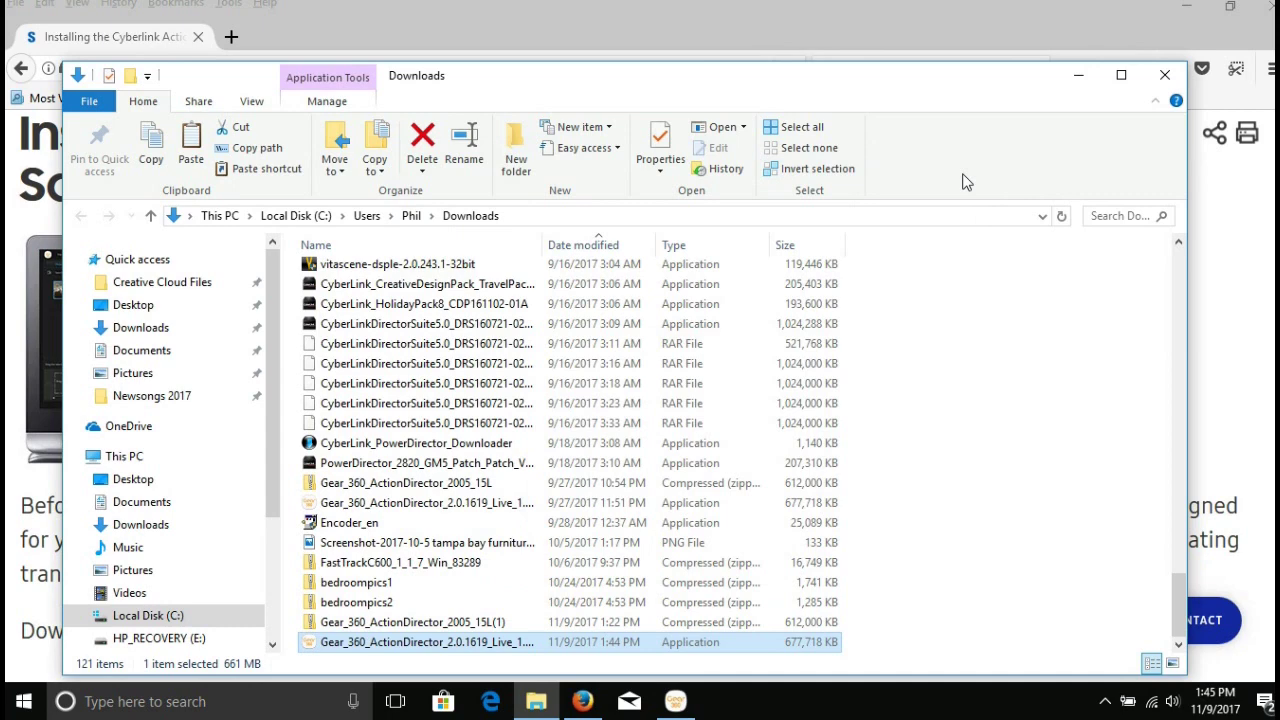
pyautogui.click(1077, 79)
pyautogui.click(1180, 15)
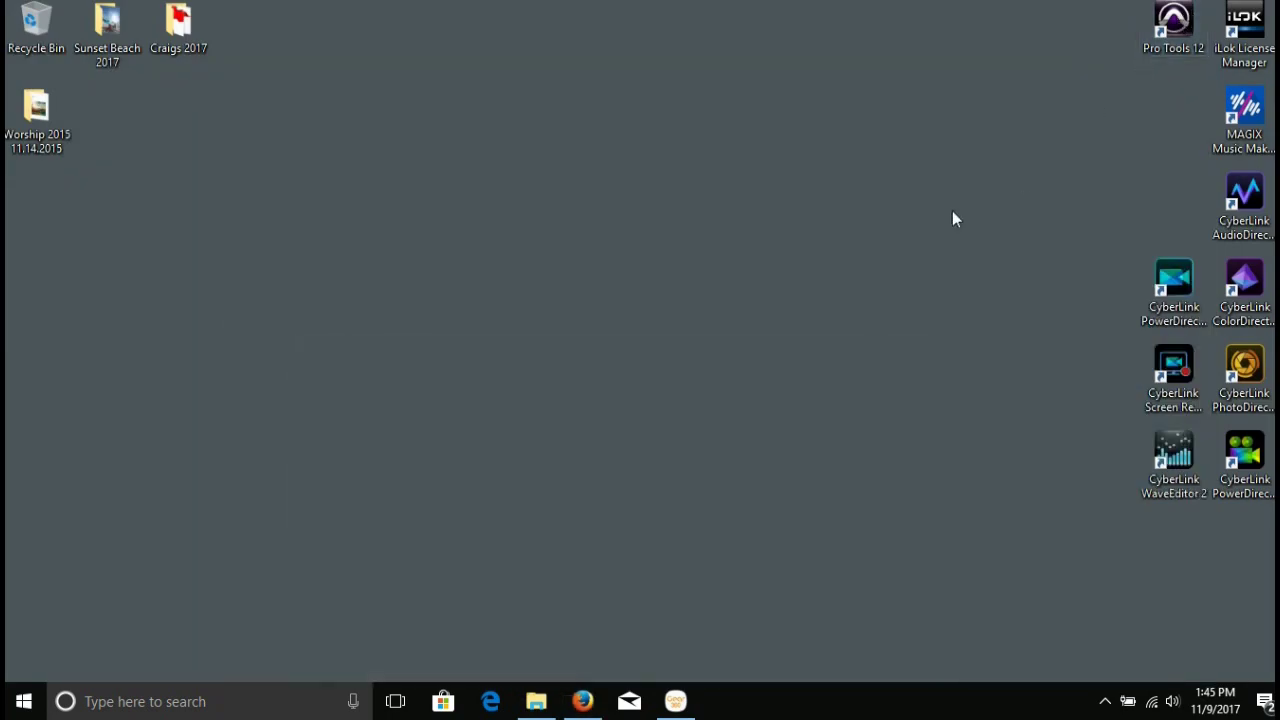
# Close Firefox and restore the WinRAR extraction window until the license agreement appears.
pyautogui.click(584, 699)
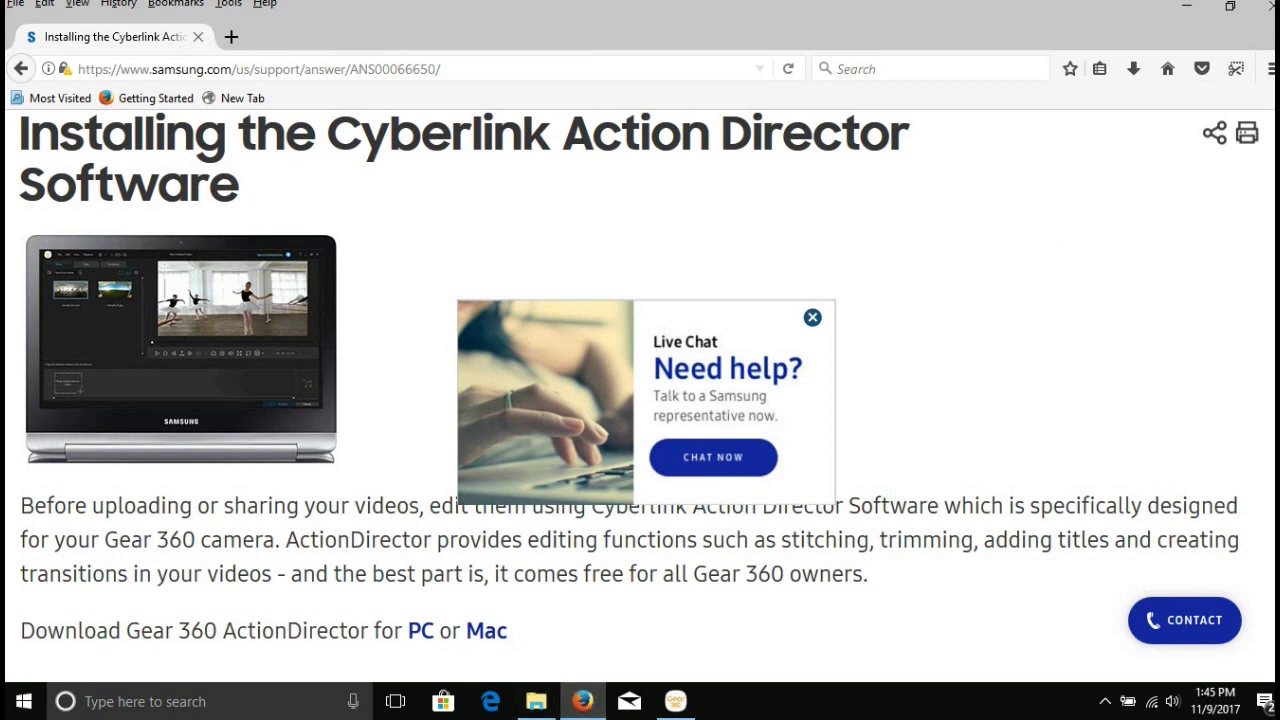
pyautogui.click(1263, 19)
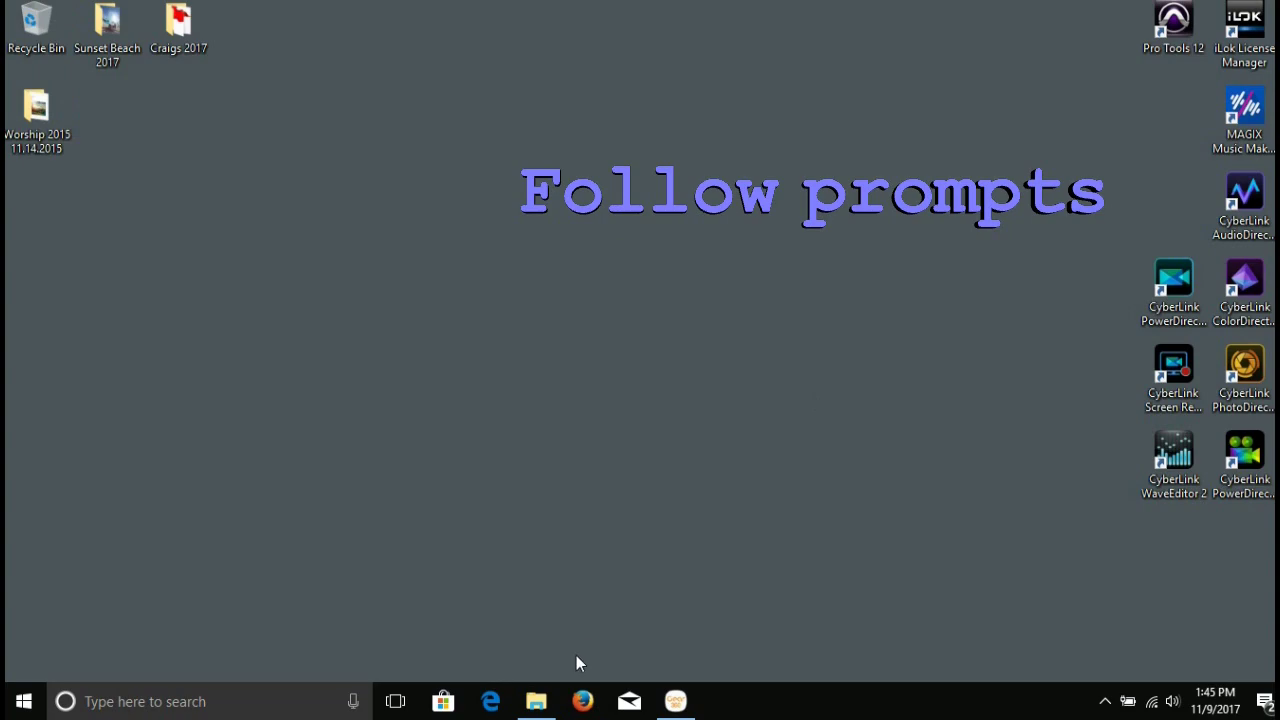
pyautogui.click(537, 703)
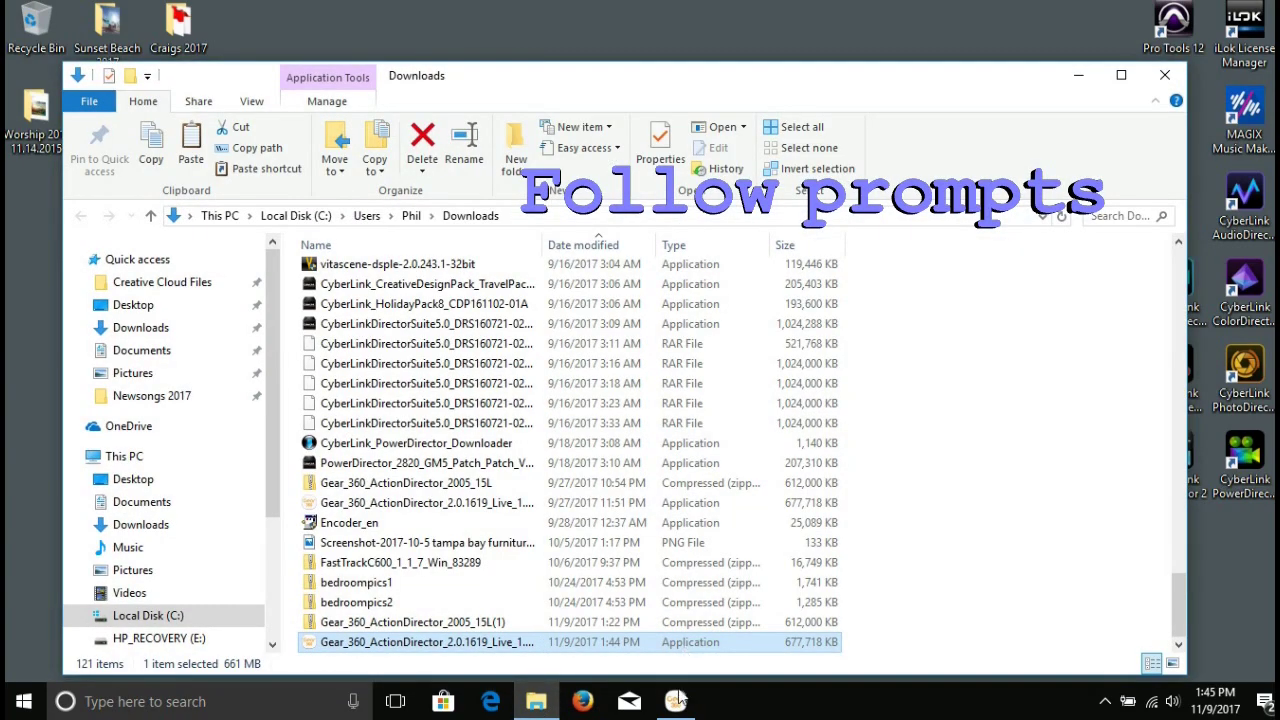
pyautogui.moveTo(687, 710)
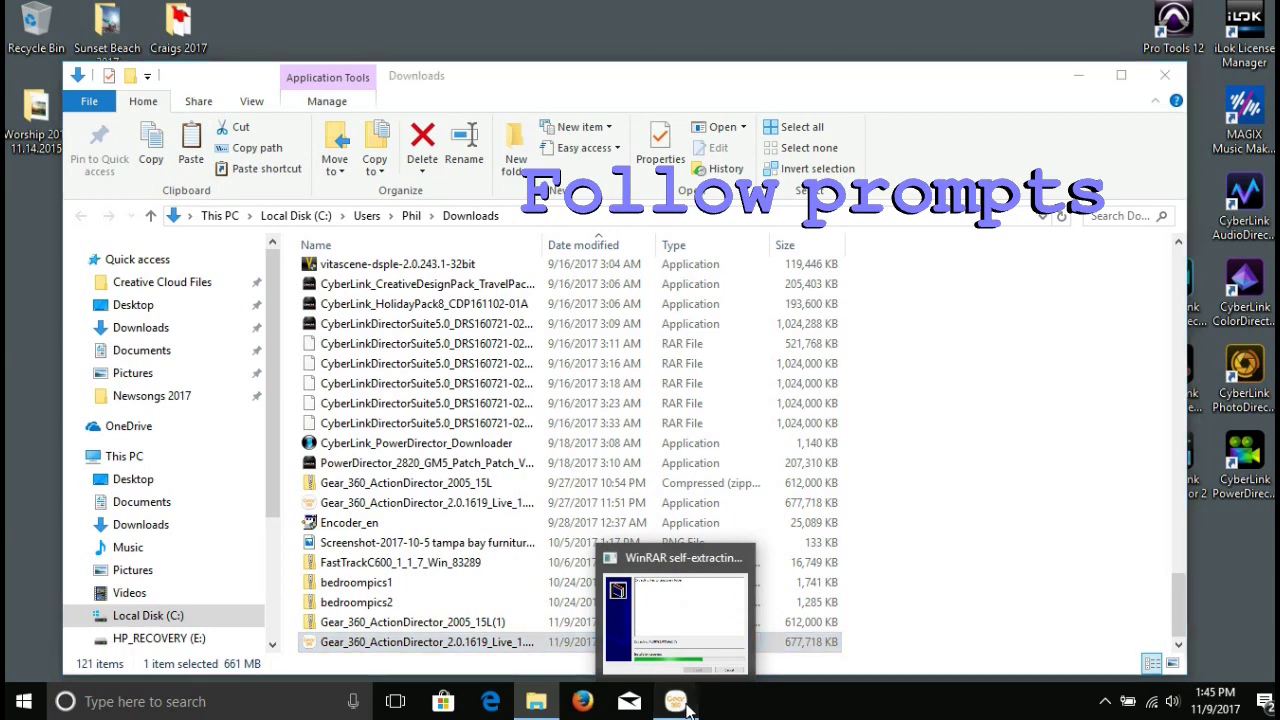
pyautogui.click(687, 710)
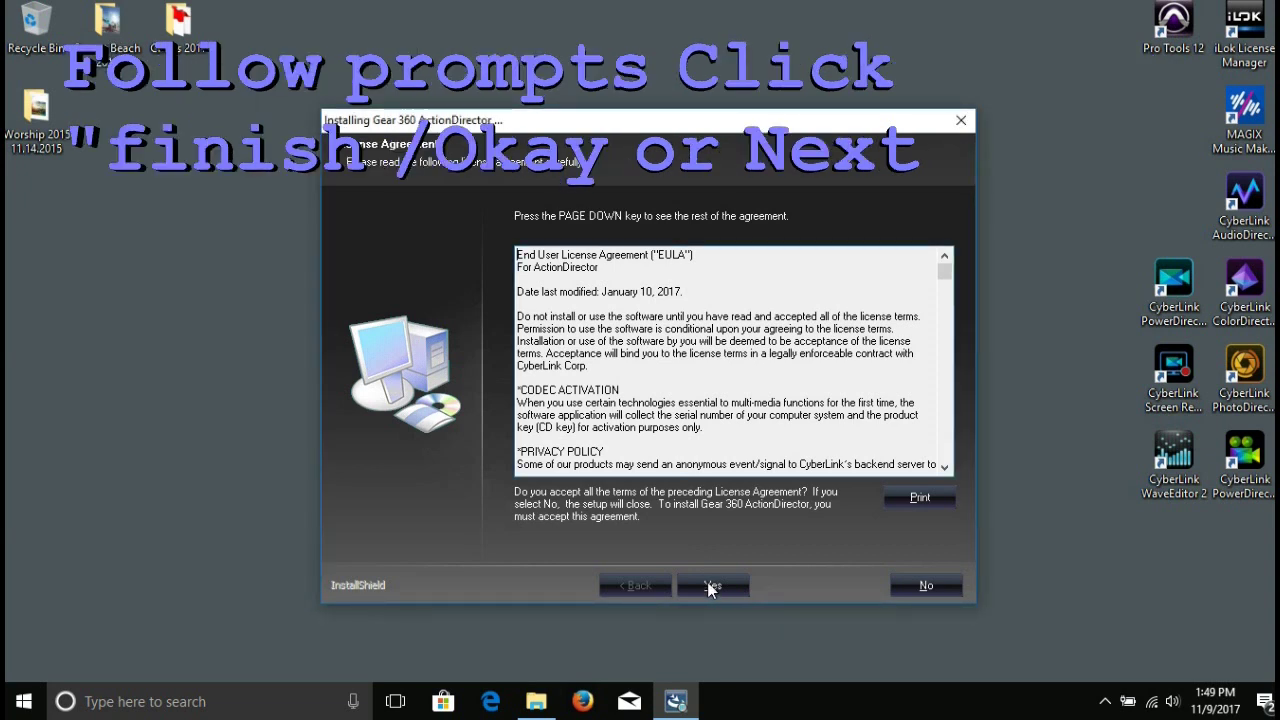
# Accept the license, install into C:\Program Files (x86)\Samsung, and finish the wizard.
pyautogui.click(710, 585)
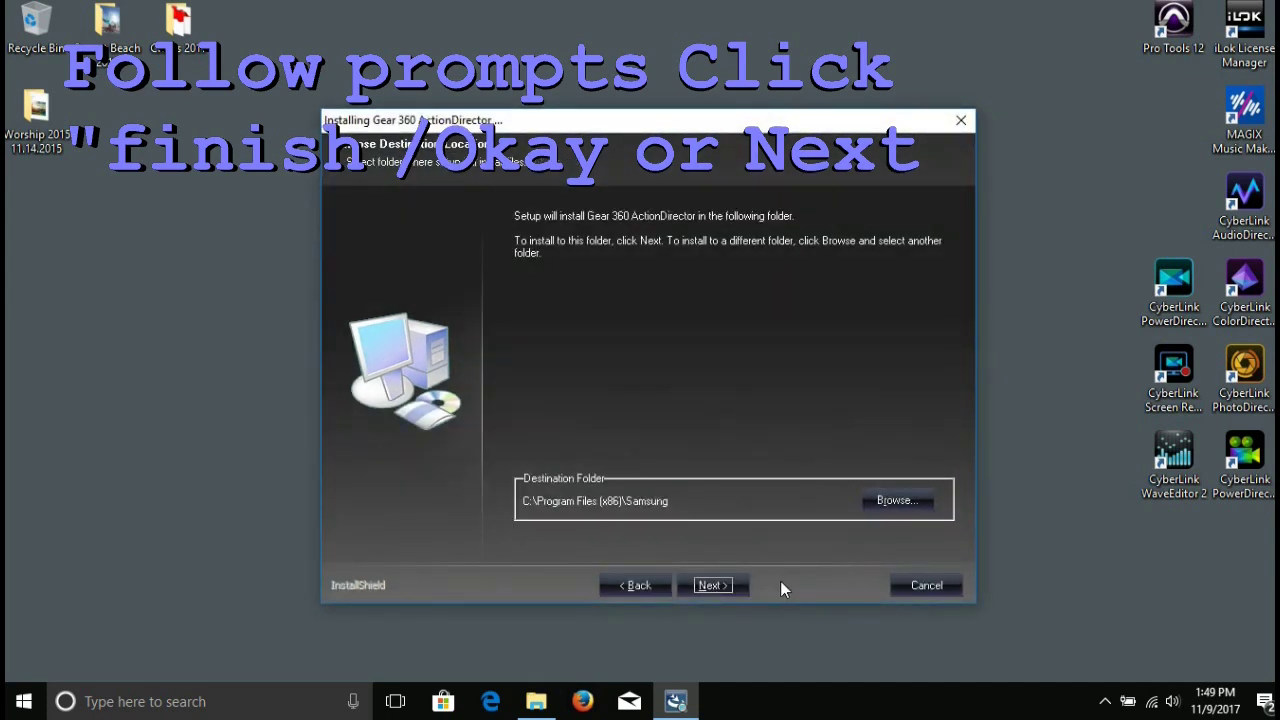
pyautogui.click(708, 585)
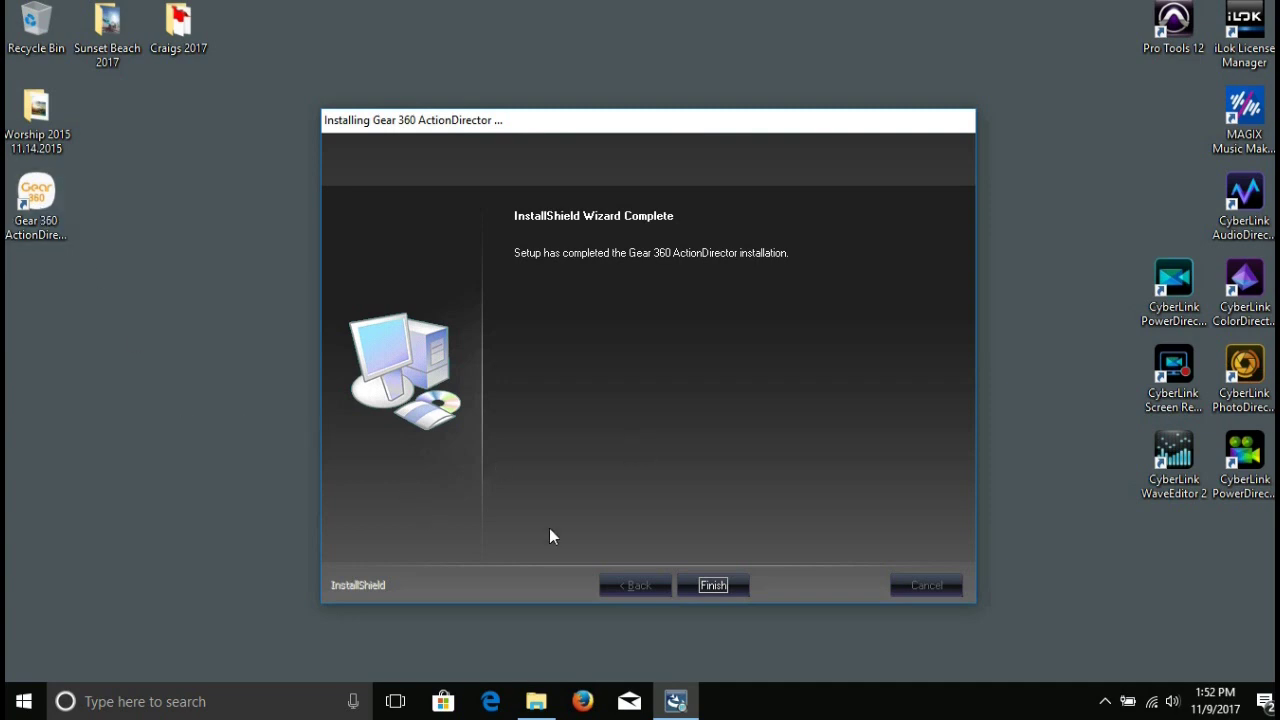
pyautogui.click(713, 586)
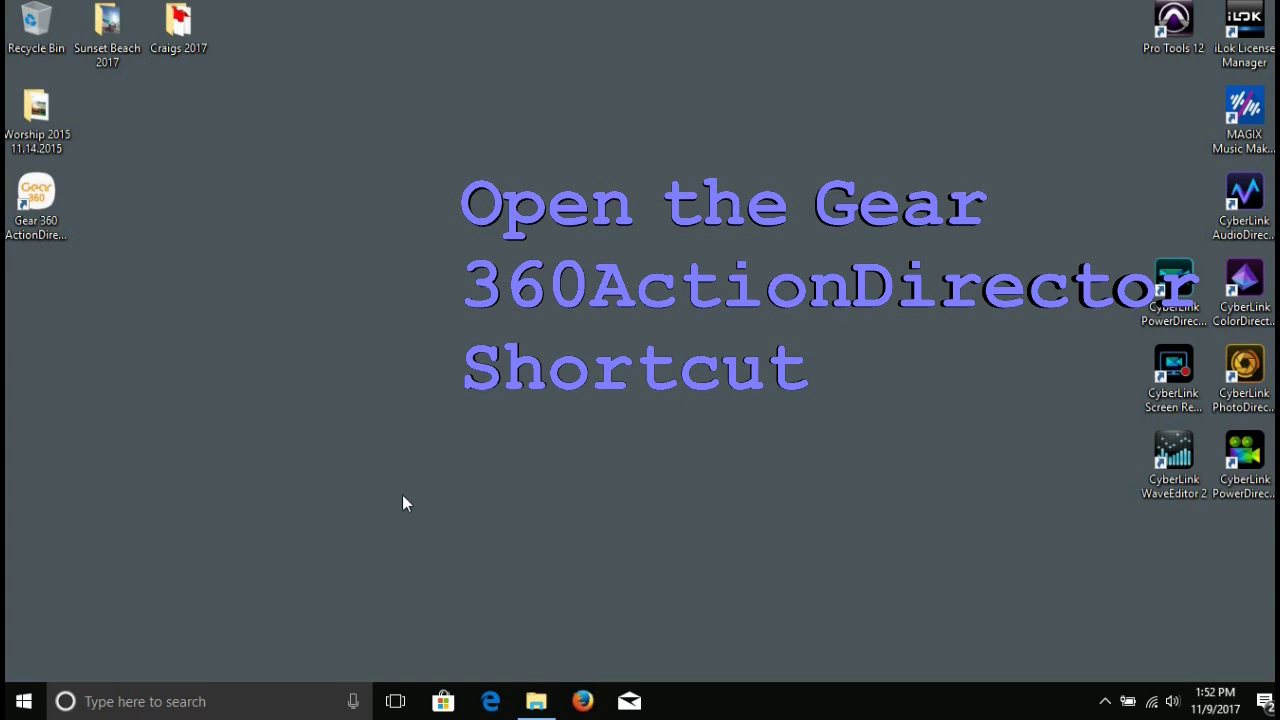
# Launch the reinstalled Gear 360 ActionDirector from the desktop and pick the 360 VR Video tile.
pyautogui.doubleClick(37, 207)
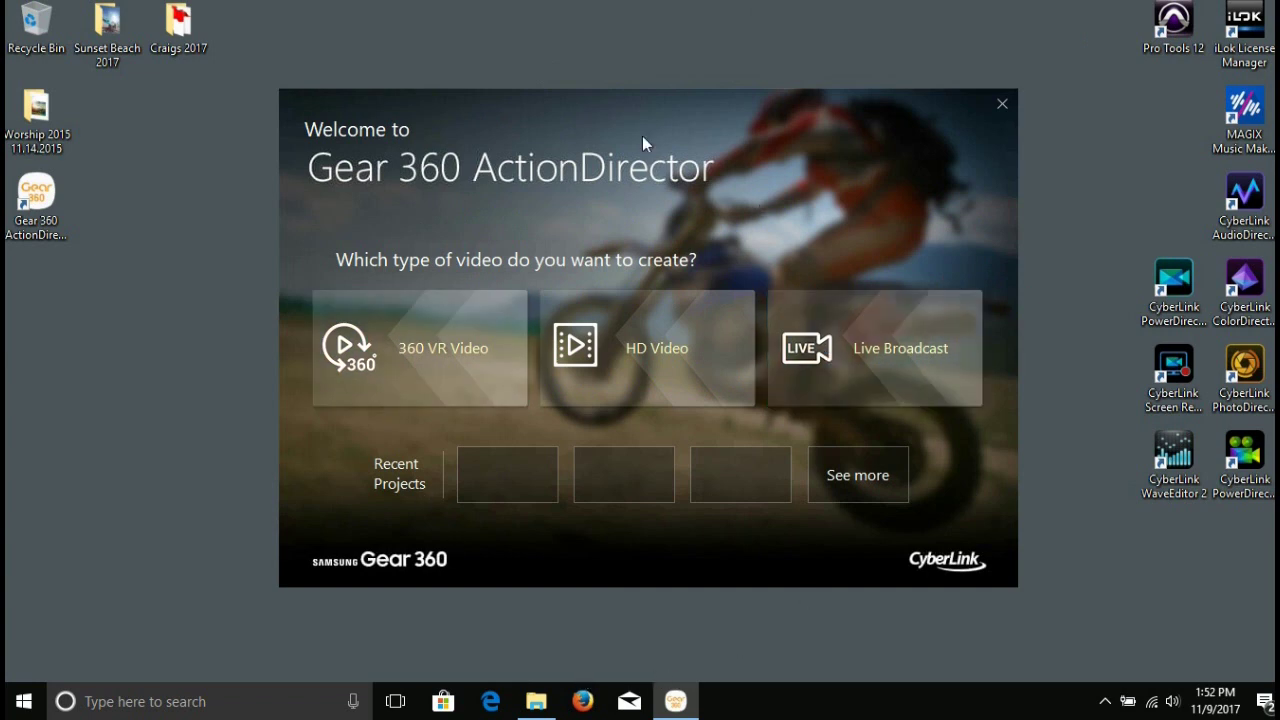
pyautogui.click(409, 334)
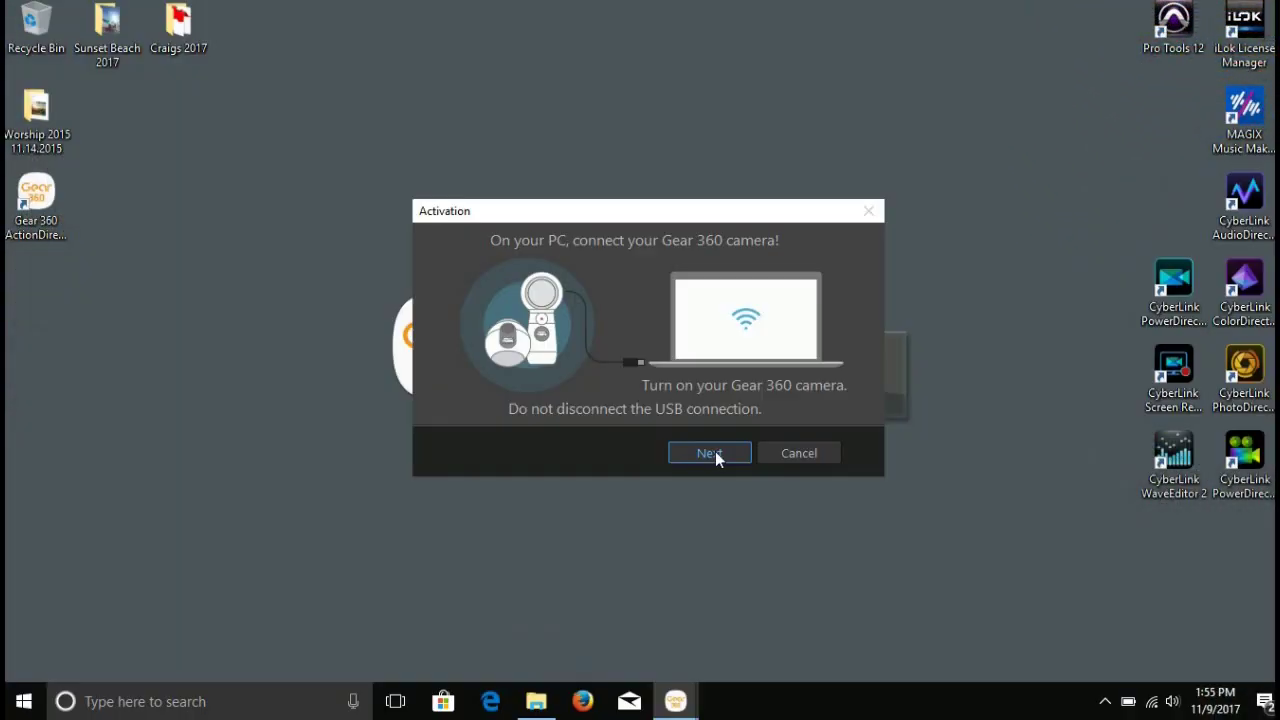
# Try camera activation twice, dismissing both 'Unable to connect' errors, then relaunch ActionDirector from the desktop.
pyautogui.click(715, 454)
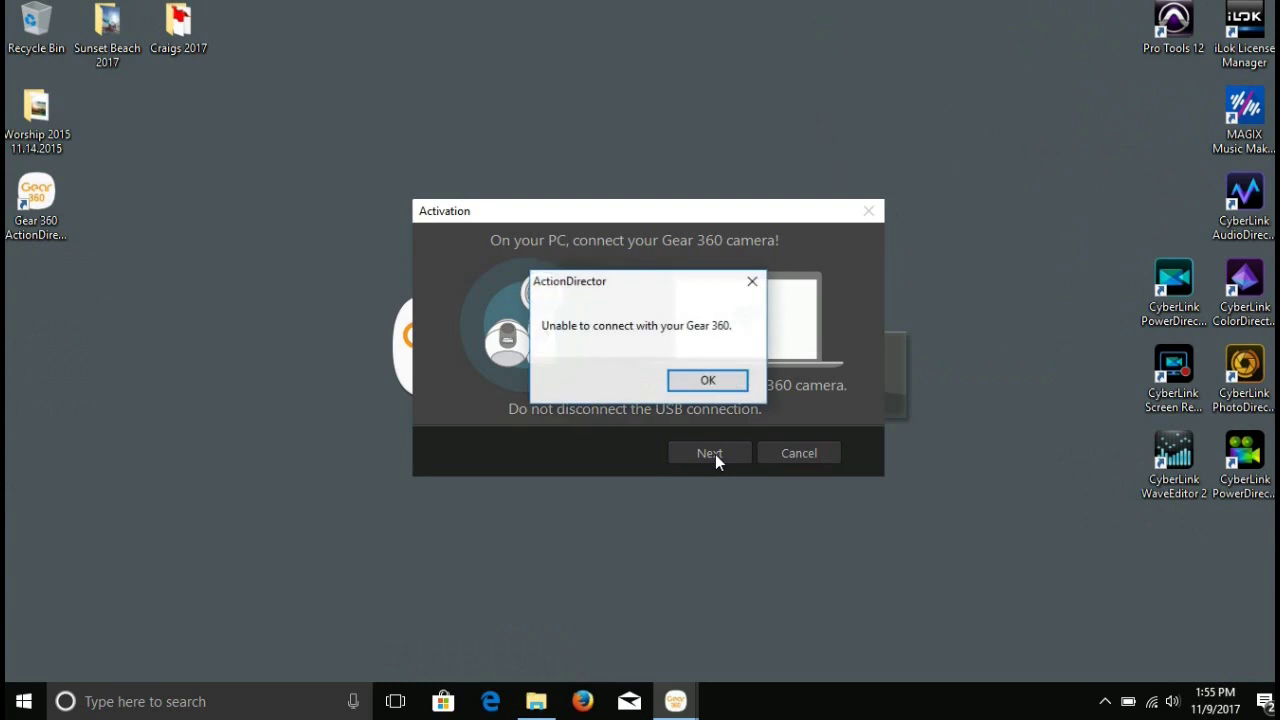
pyautogui.click(712, 382)
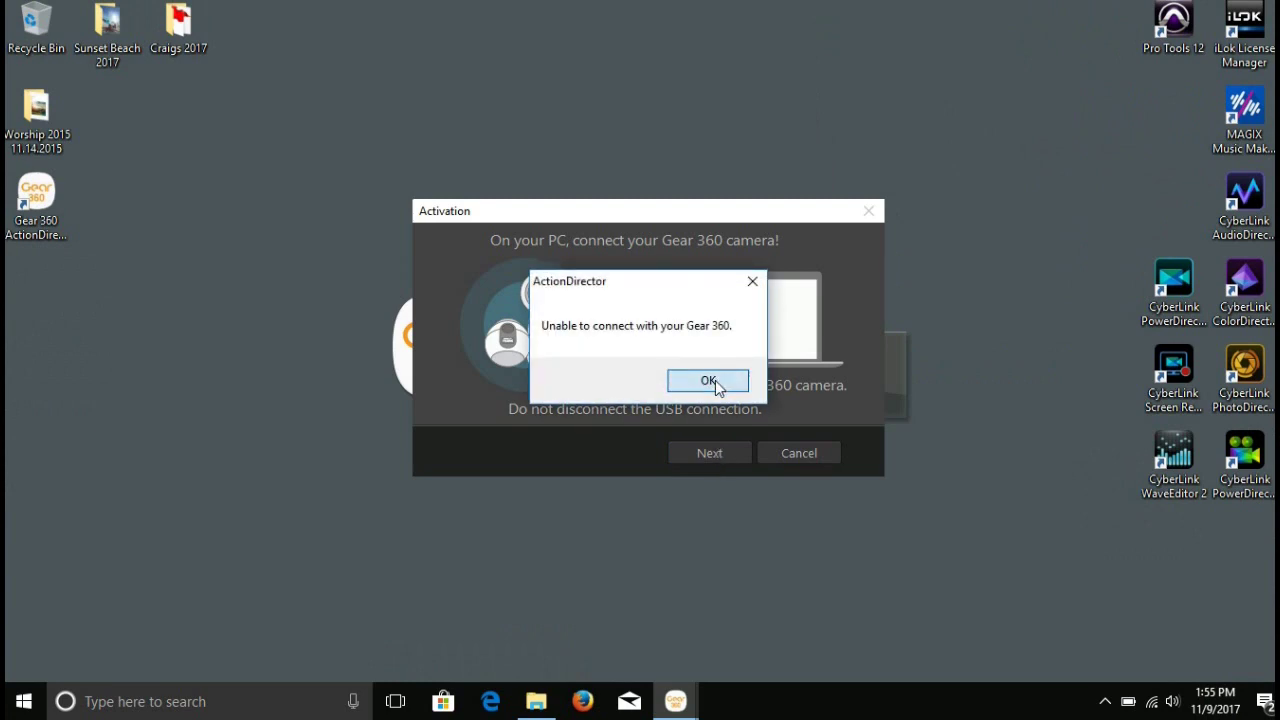
pyautogui.click(714, 453)
pyautogui.click(711, 382)
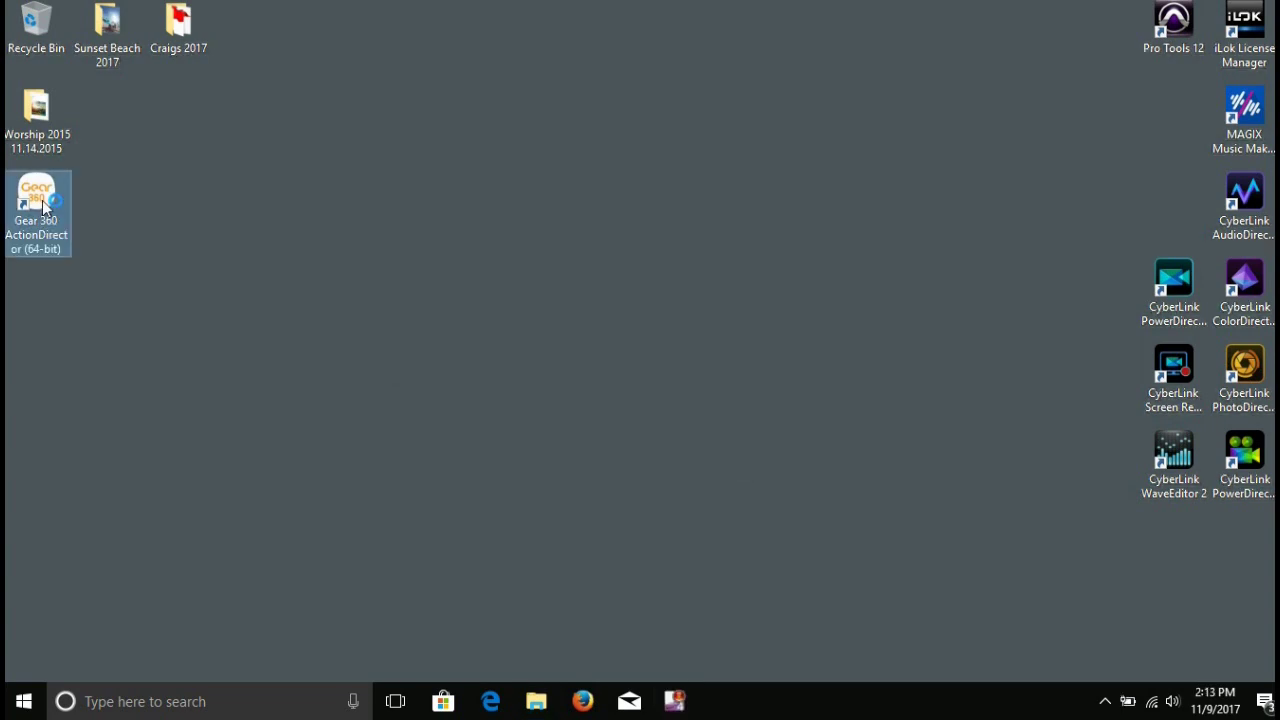
pyautogui.doubleClick(44, 207)
pyautogui.click(412, 376)
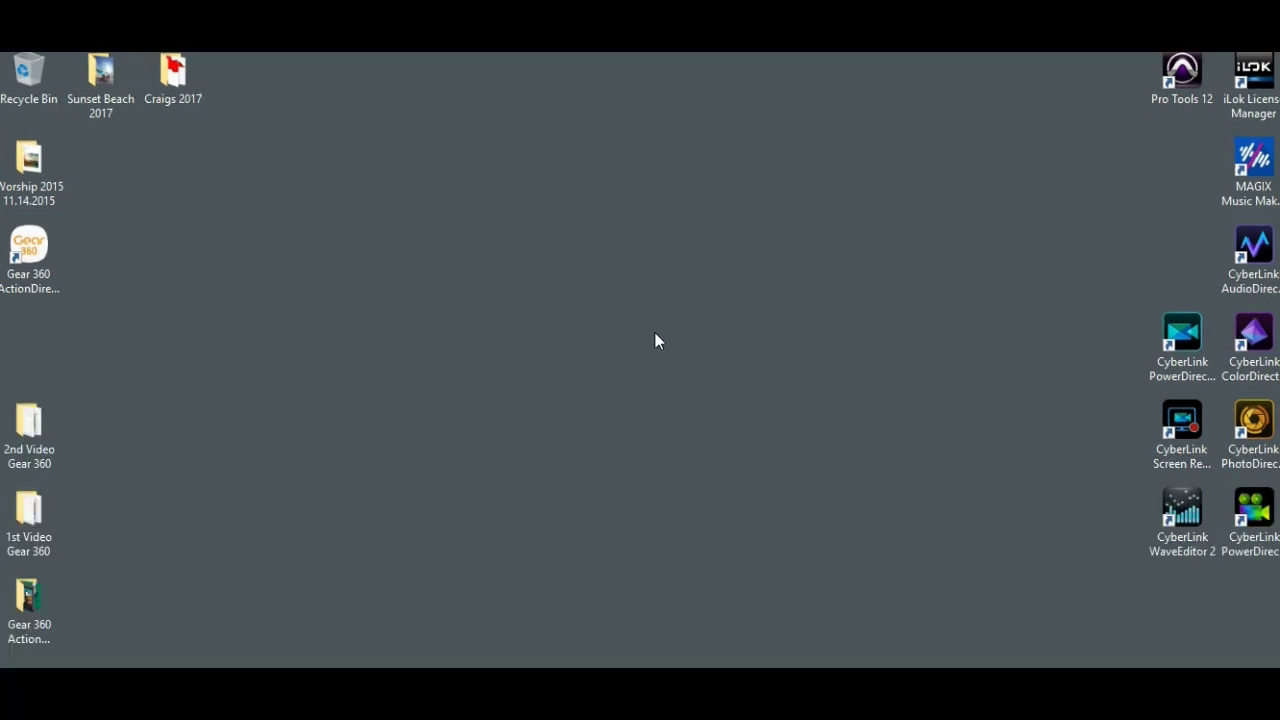
# Relaunch ActionDirector, choose 360 VR Video, and continue with 'Connect your Gear 360 to your PC'.
pyautogui.doubleClick(48, 257)
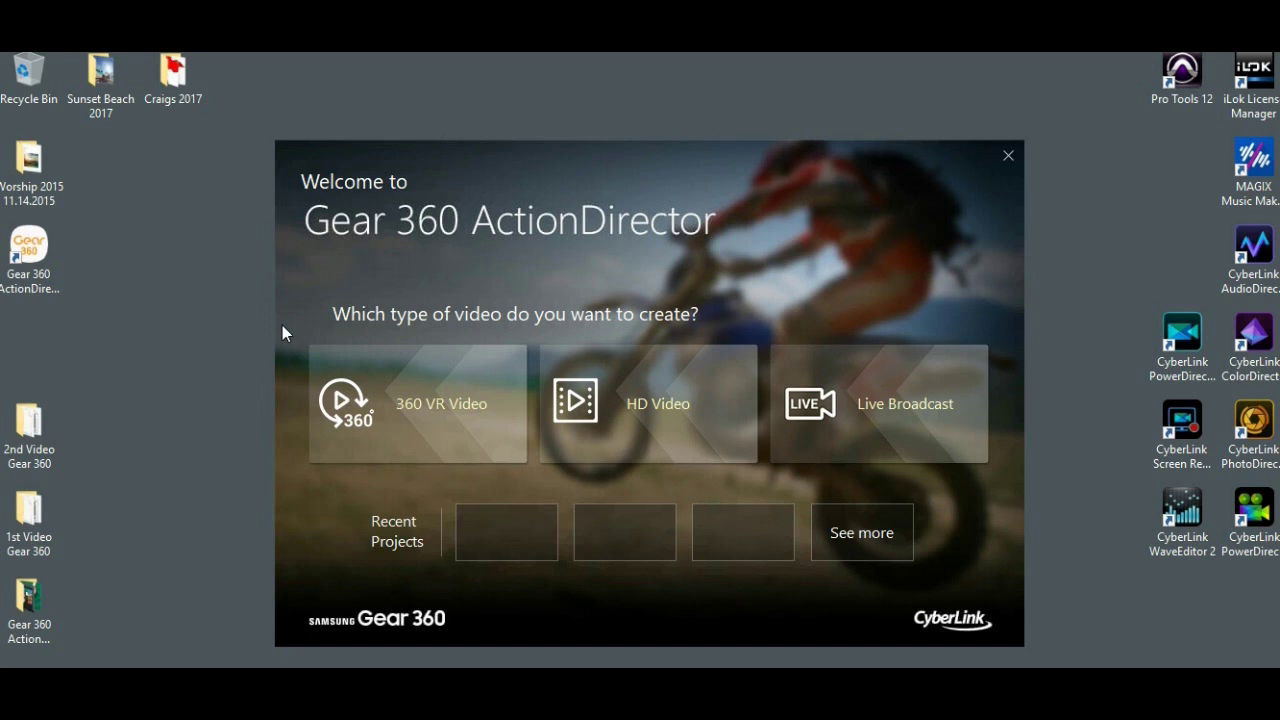
pyautogui.click(377, 385)
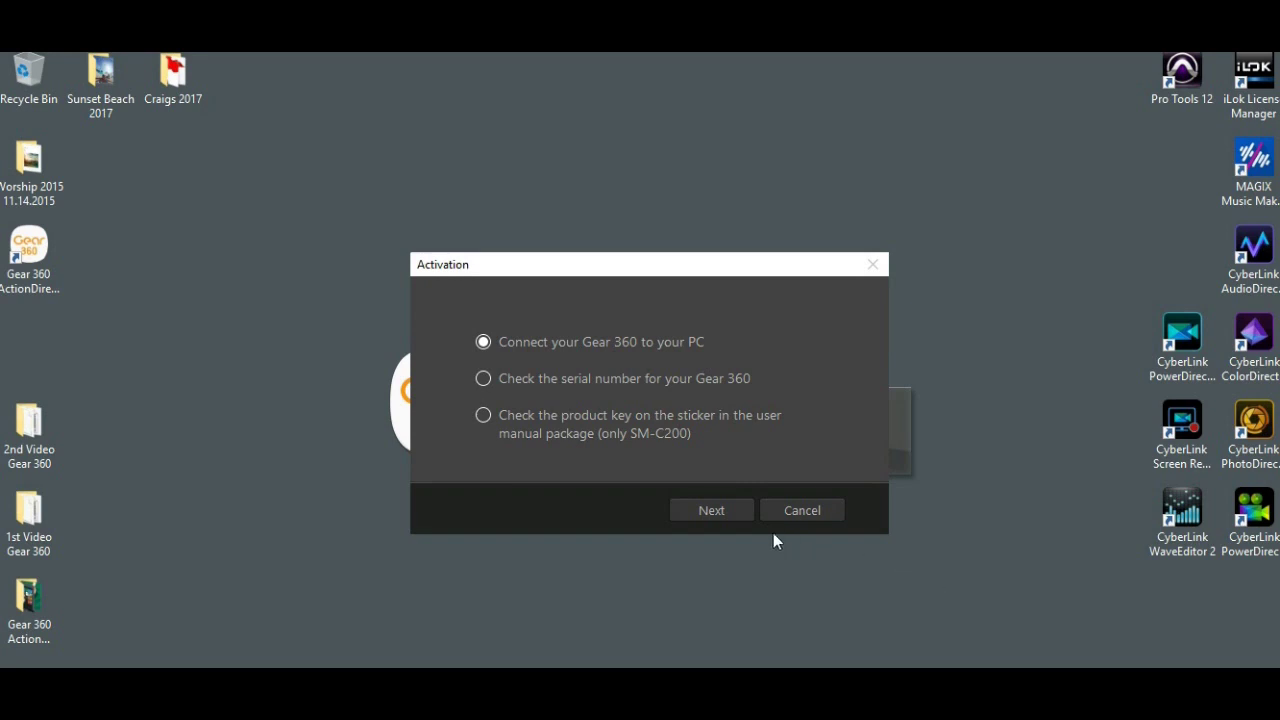
pyautogui.click(711, 512)
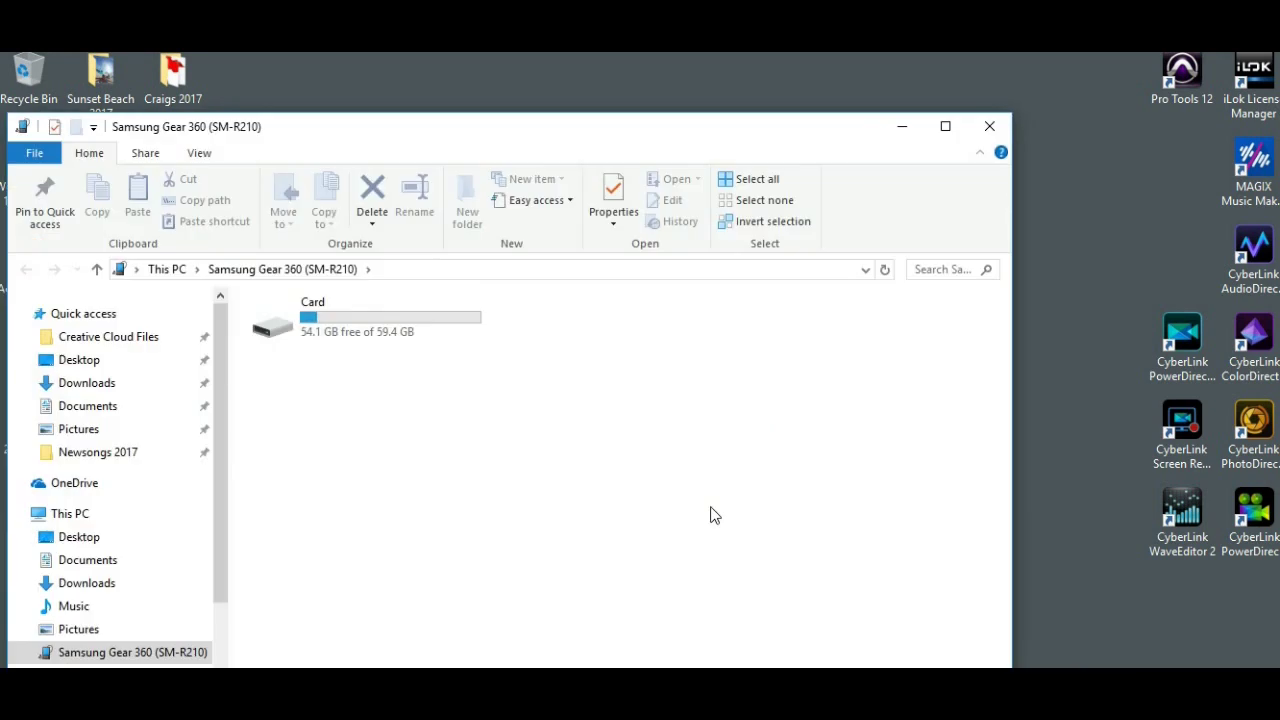
# Minimize the camera's storage window, activate via the connected Gear 360, and decline the Improvement Program.
pyautogui.click(902, 127)
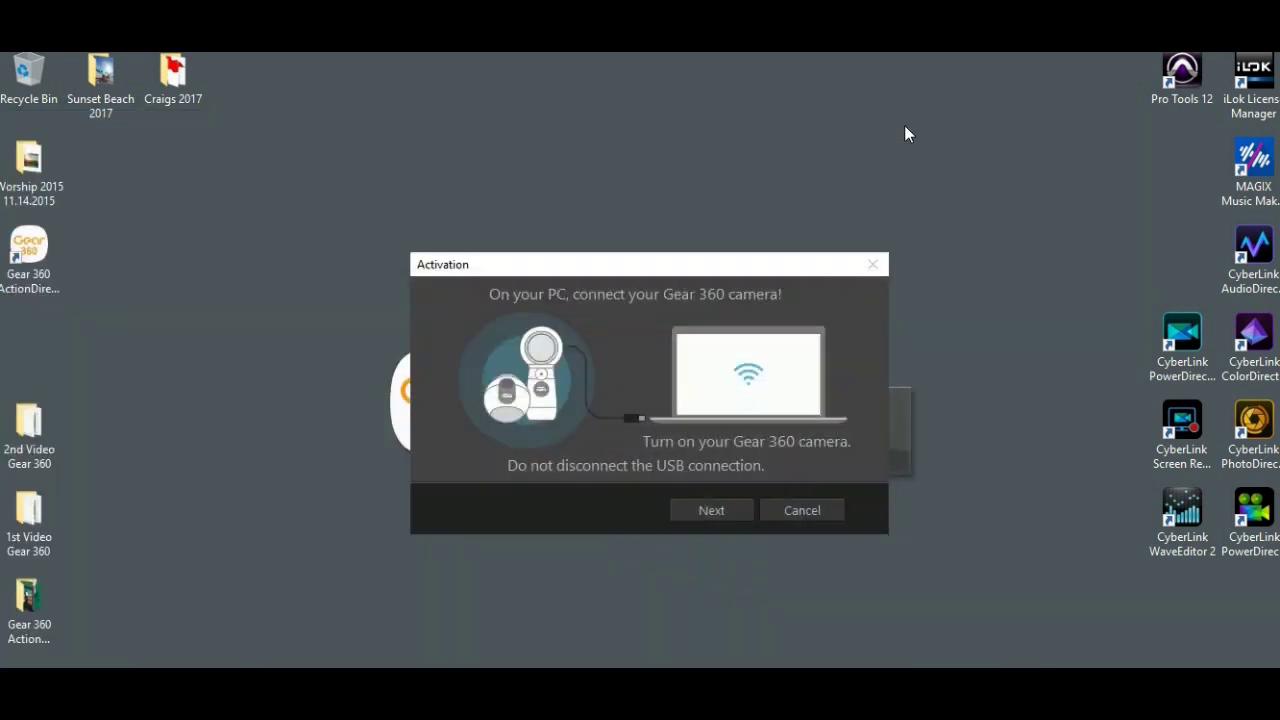
pyautogui.click(734, 513)
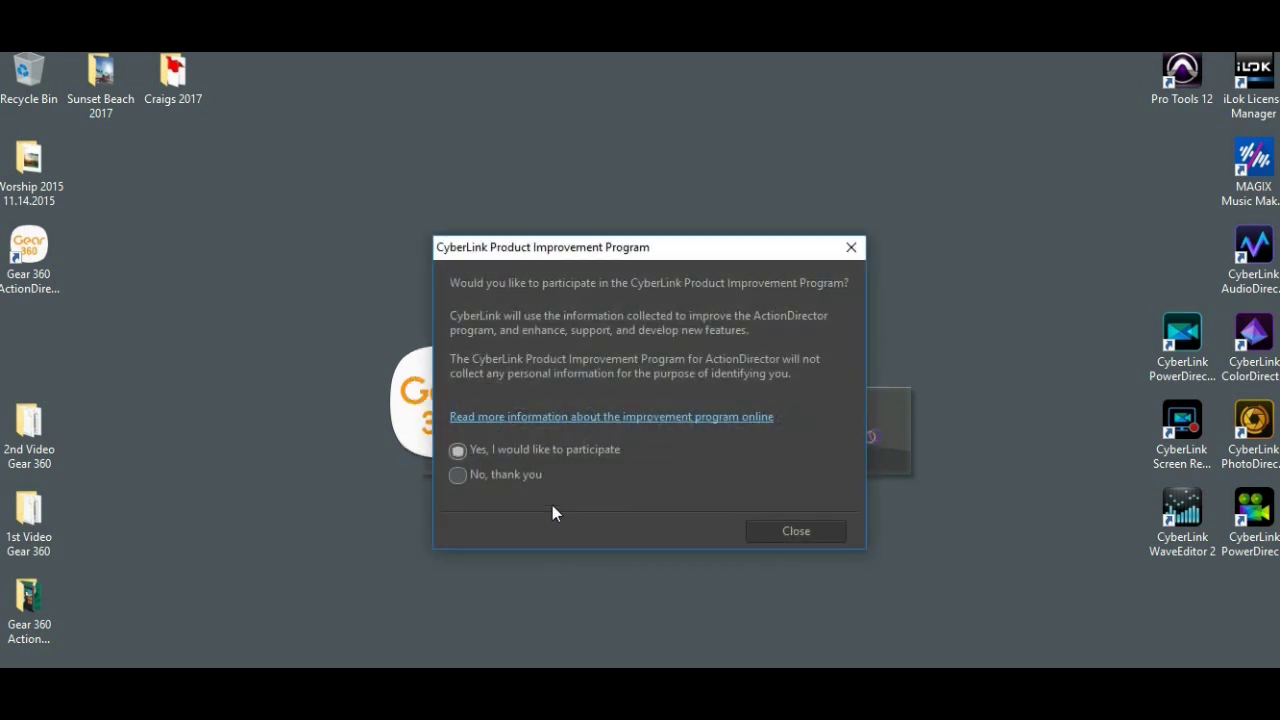
pyautogui.click(459, 475)
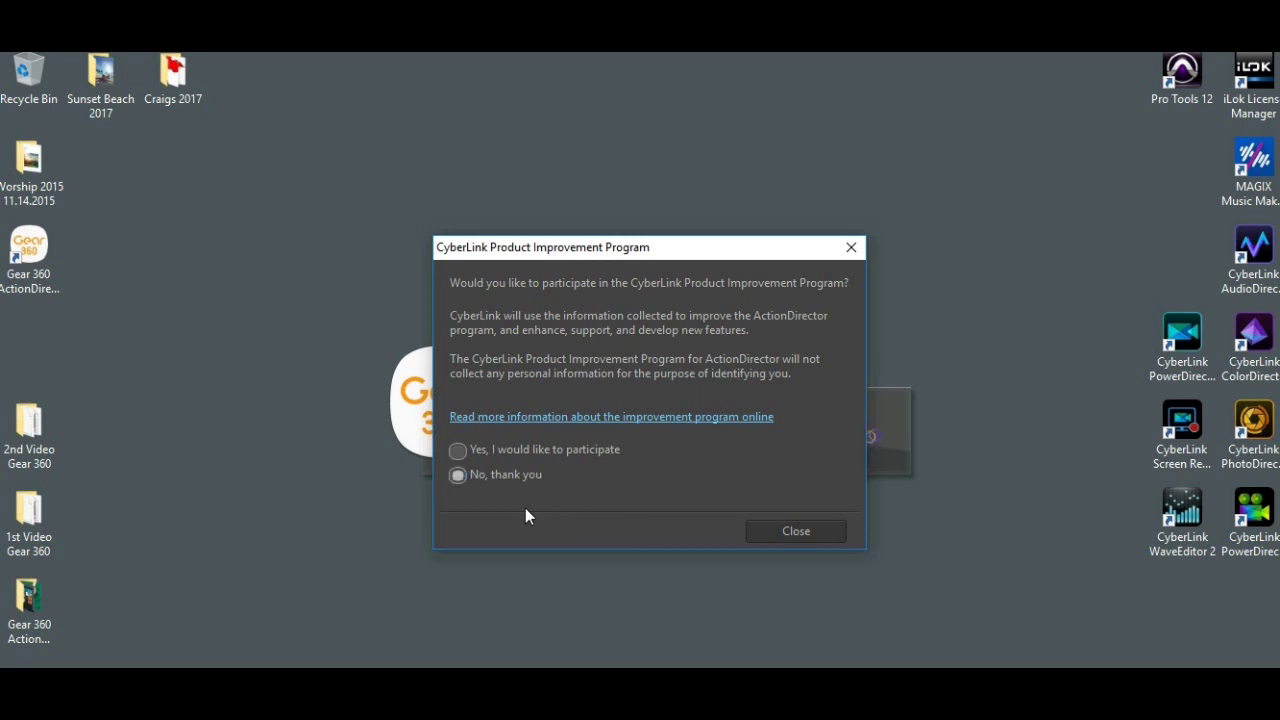
pyautogui.click(769, 525)
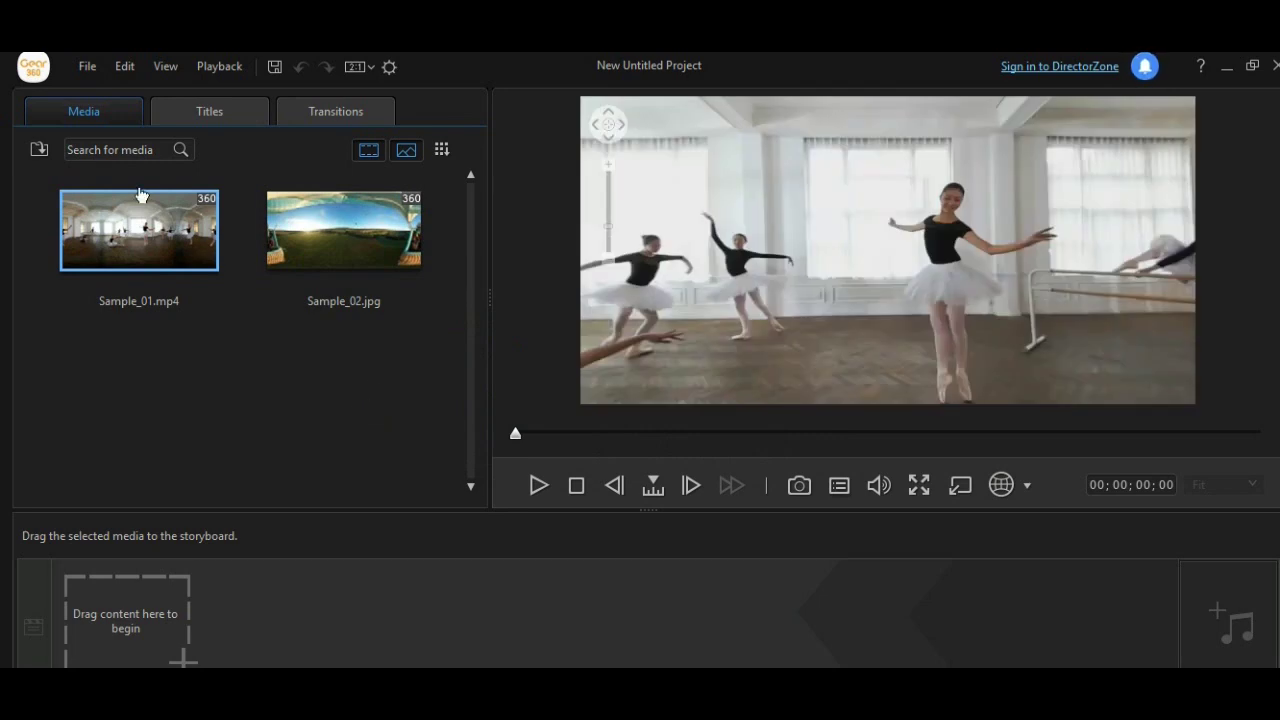
# Use File > Import > Media Files to browse into the Desktop's 1st Video Gear 360 folder.
pyautogui.click(88, 68)
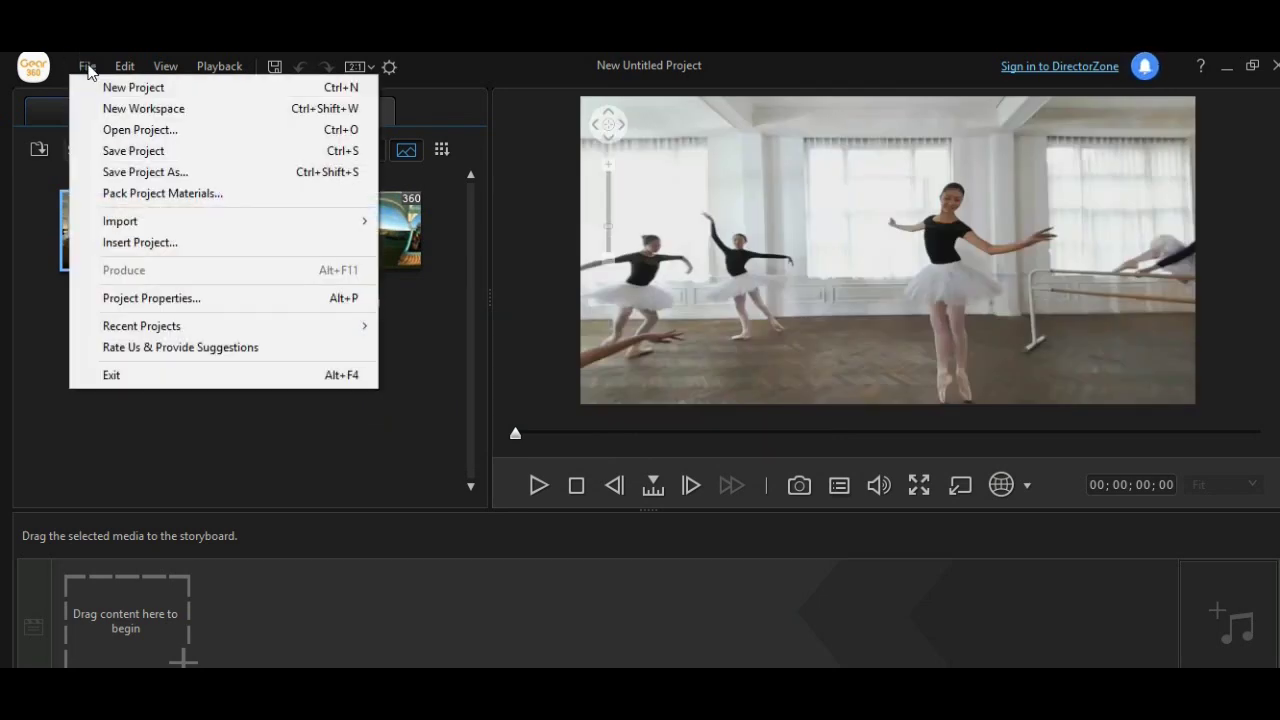
pyautogui.moveTo(124, 230)
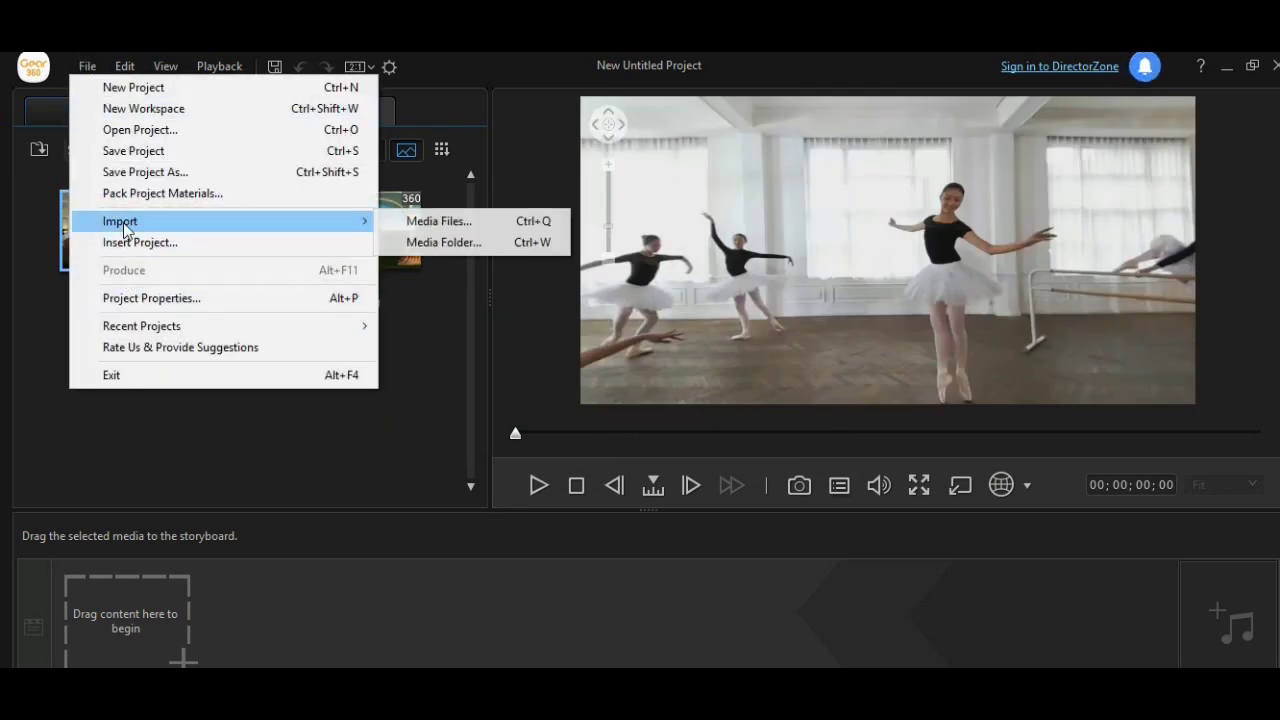
pyautogui.click(432, 221)
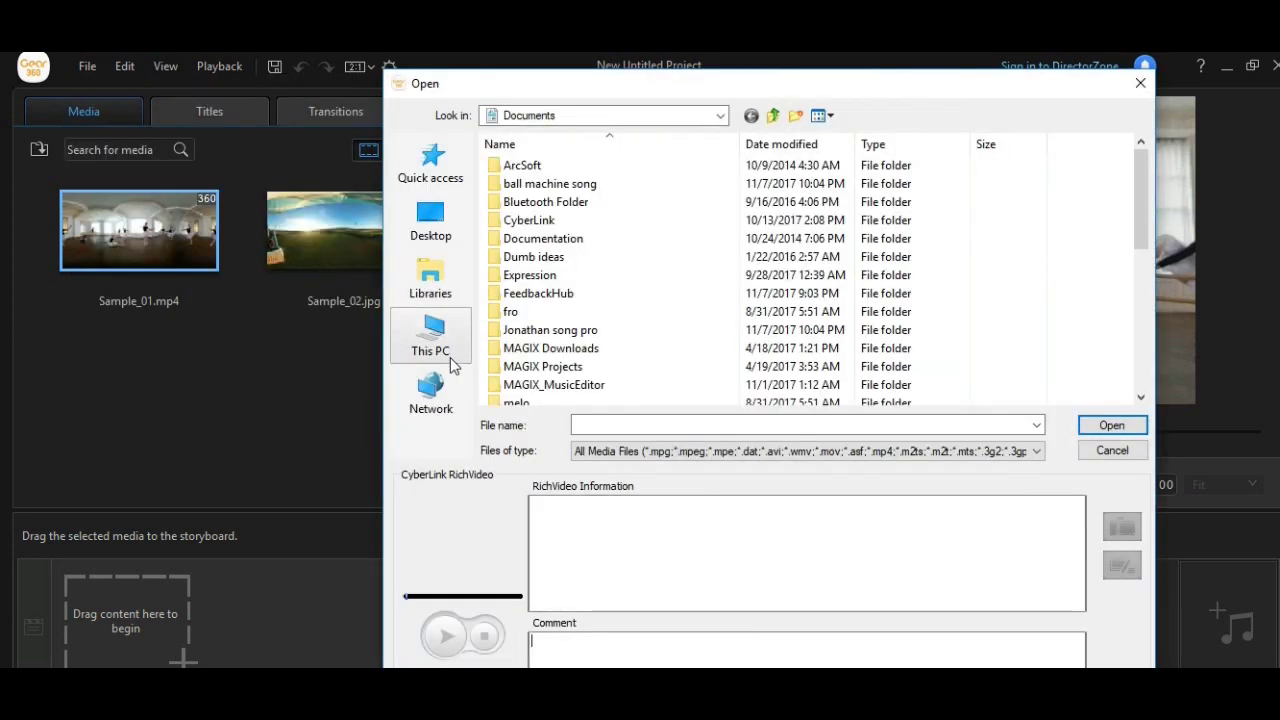
pyautogui.click(433, 222)
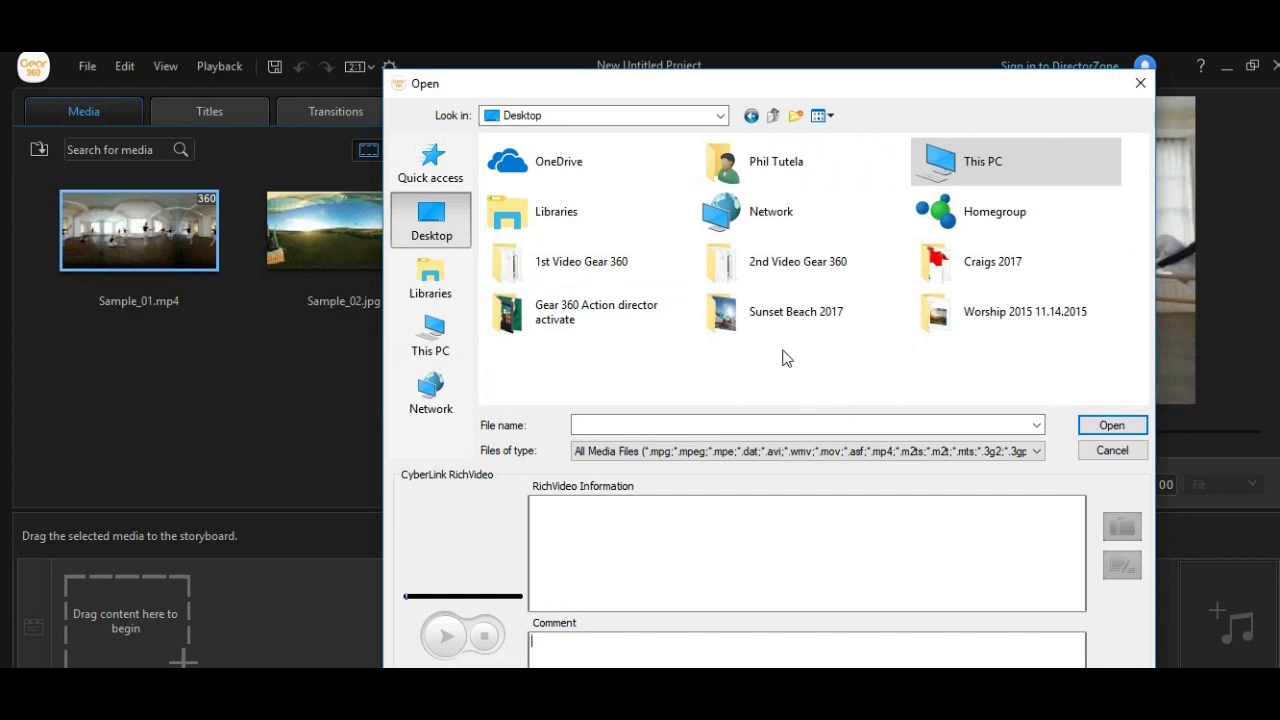
pyautogui.doubleClick(628, 284)
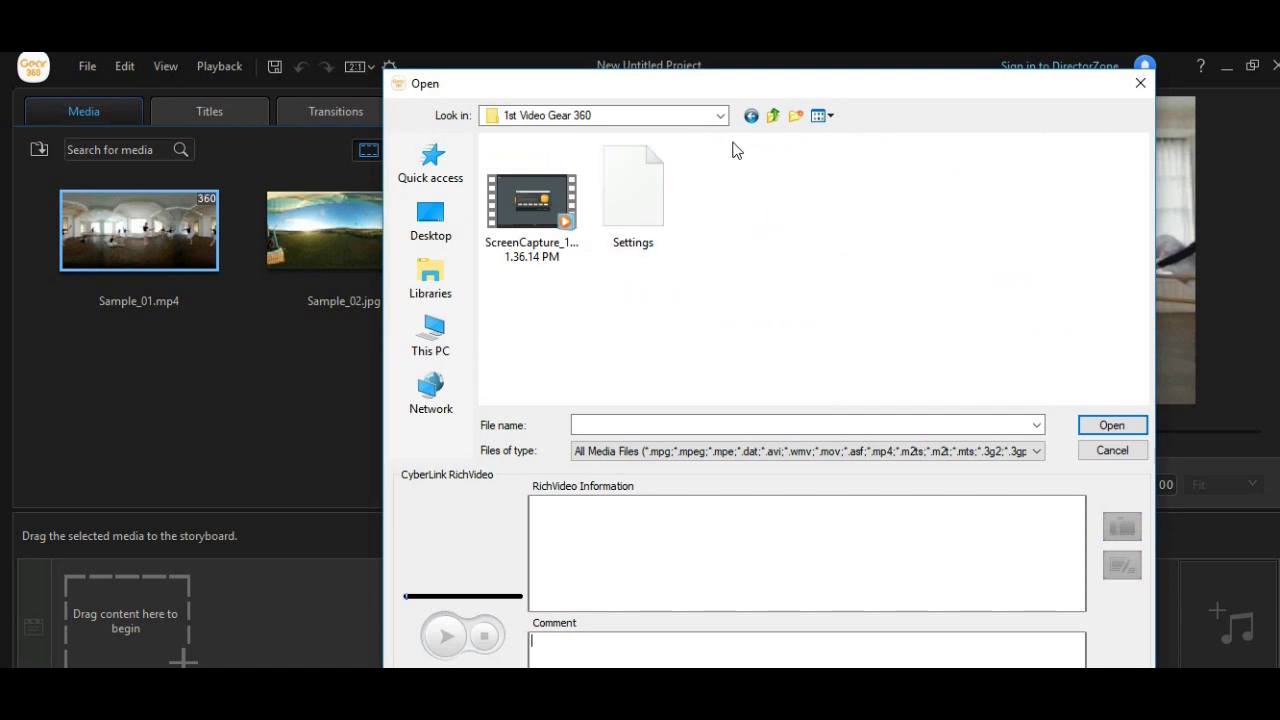
# Go back up to the Desktop, cancel the import without choosing files, and close ActionDirector.
pyautogui.click(773, 115)
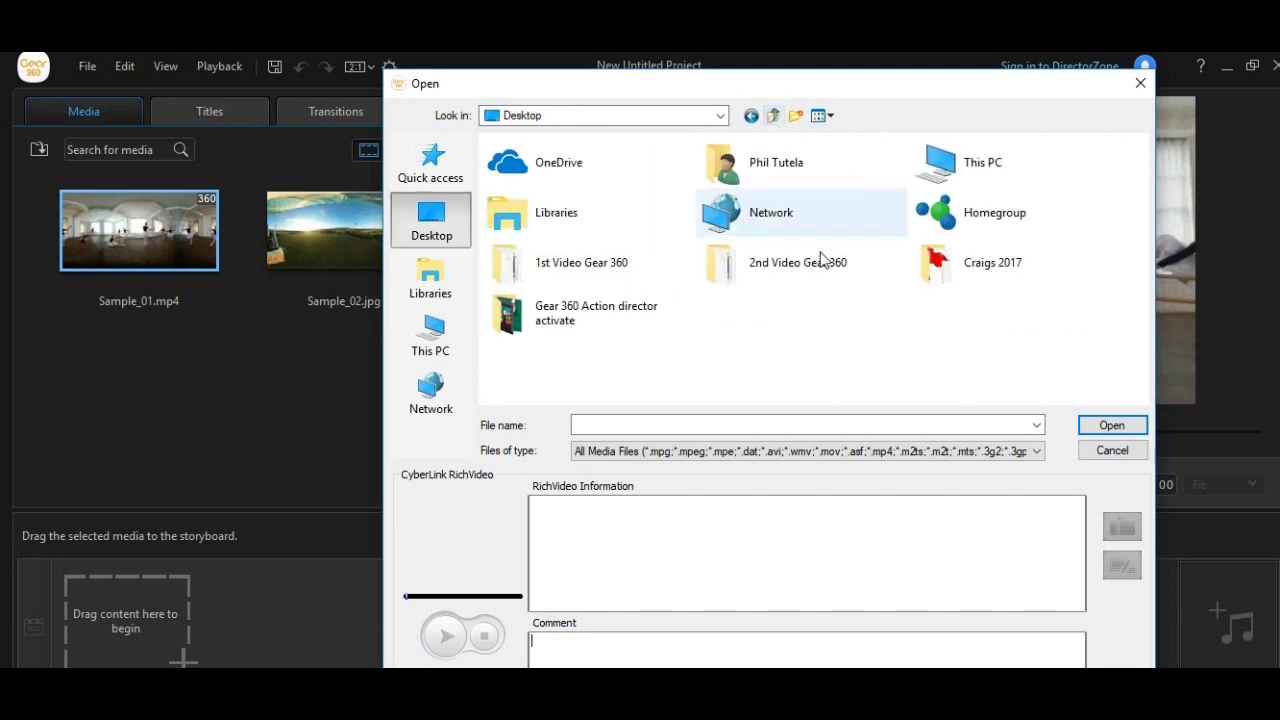
pyautogui.click(1140, 83)
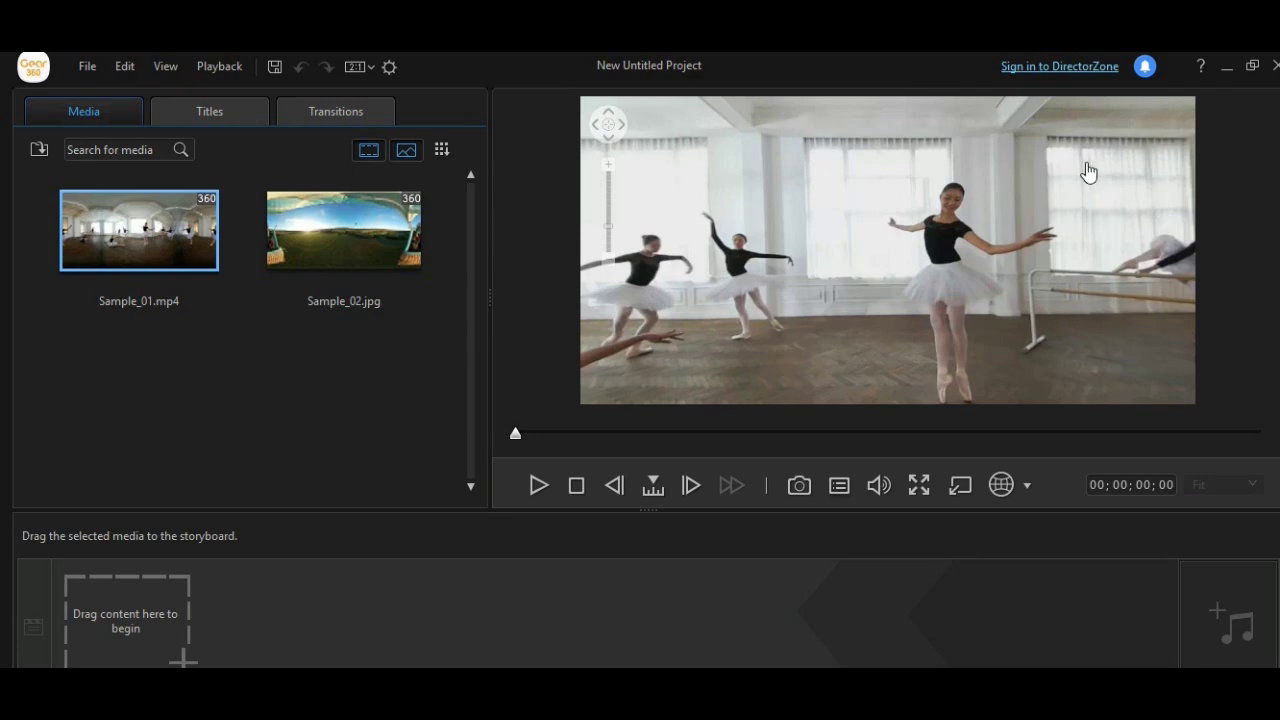
pyautogui.click(1275, 66)
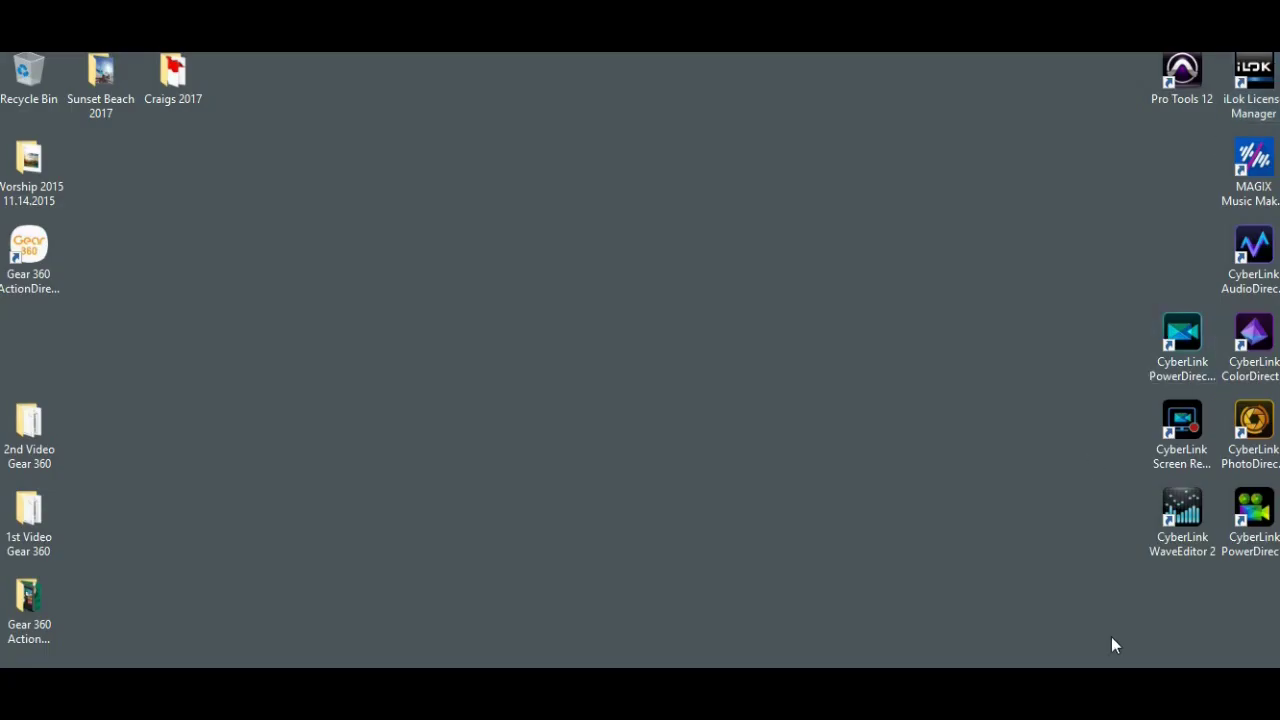